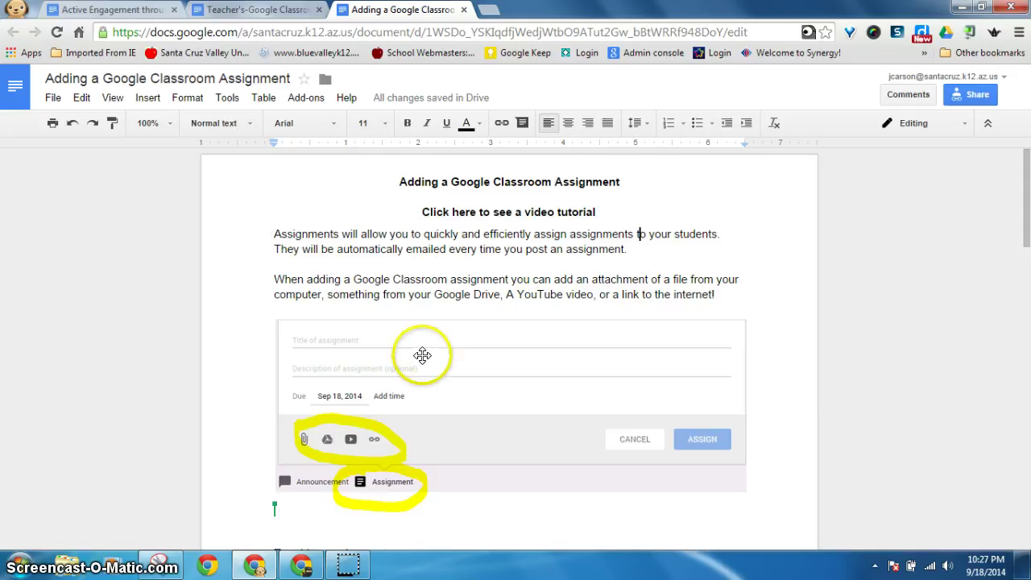
Switch to the Google Classroom window and start a new assignment in the Becoming a Google Drive Master class stream
{"action": "left_click", "coordinate": [310, 567]}
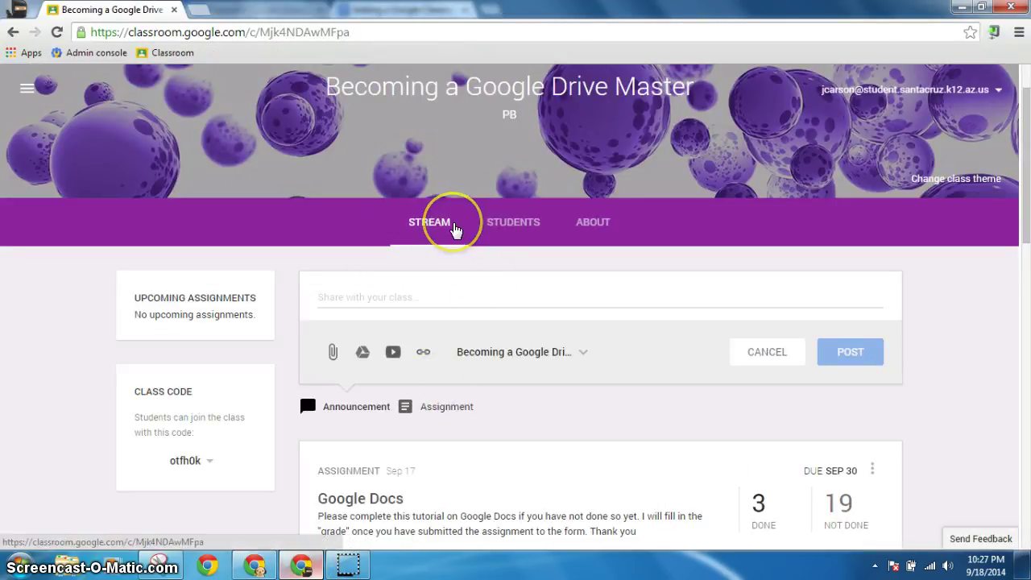
{"action": "left_click", "coordinate": [418, 412]}
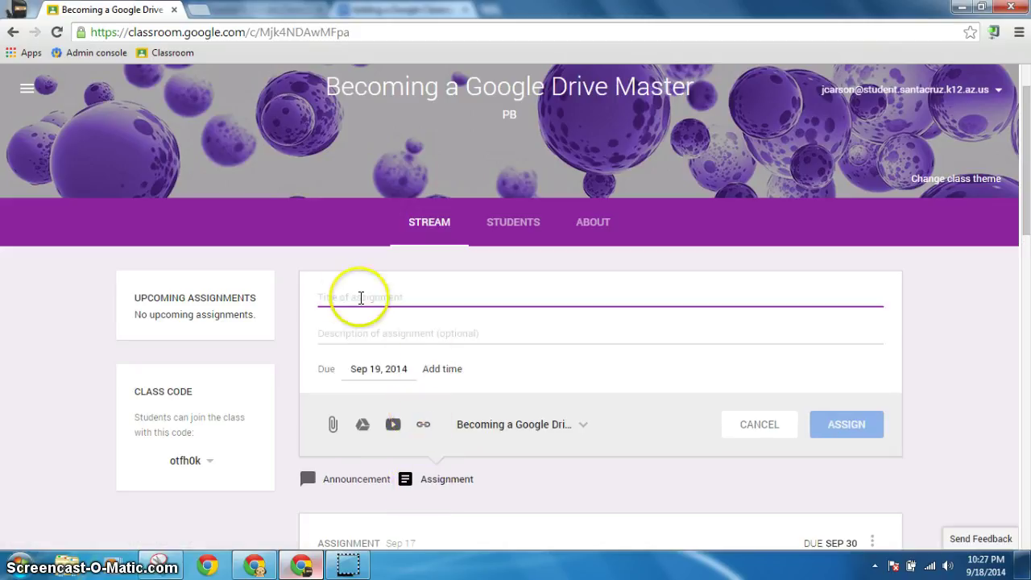
{"action": "left_click", "coordinate": [420, 326]}
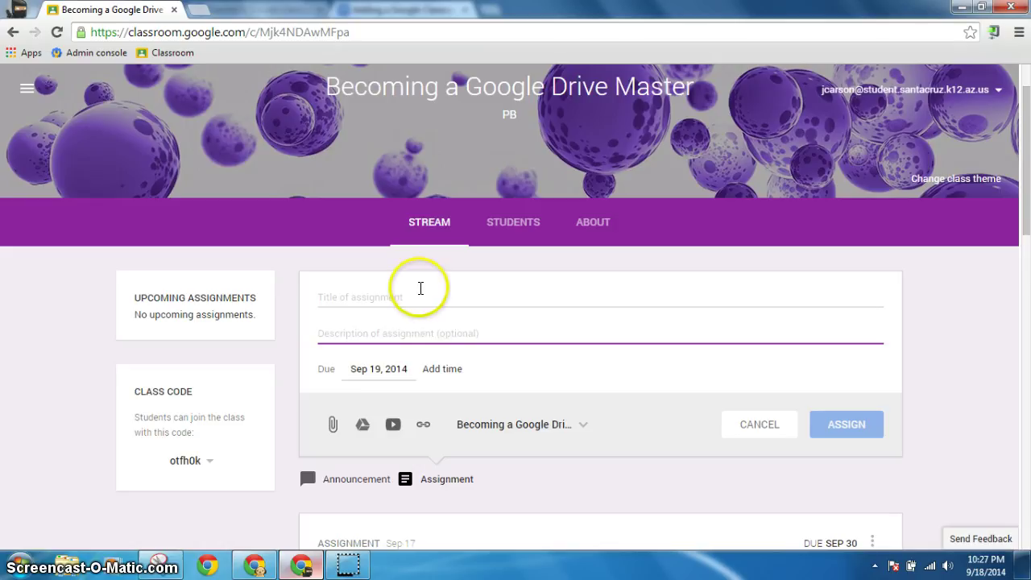
{"action": "left_click", "coordinate": [421, 287]}
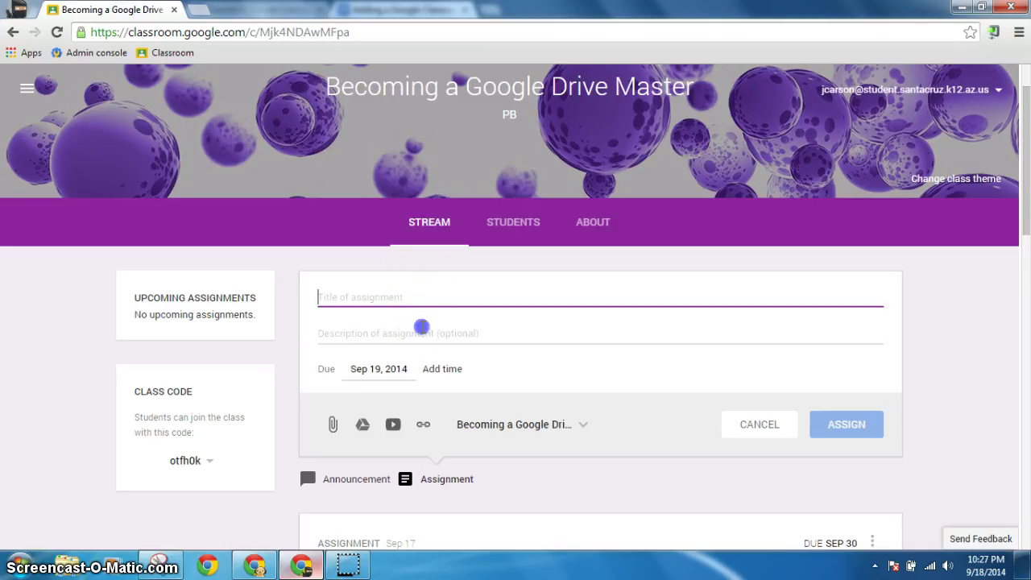
{"action": "left_click", "coordinate": [423, 326]}
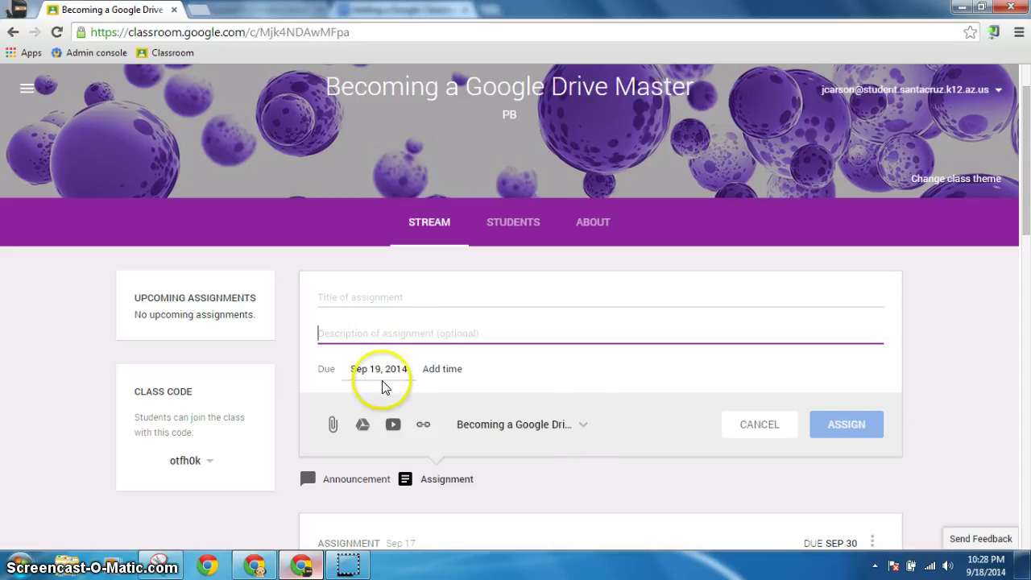
{"action": "left_click", "coordinate": [333, 425]}
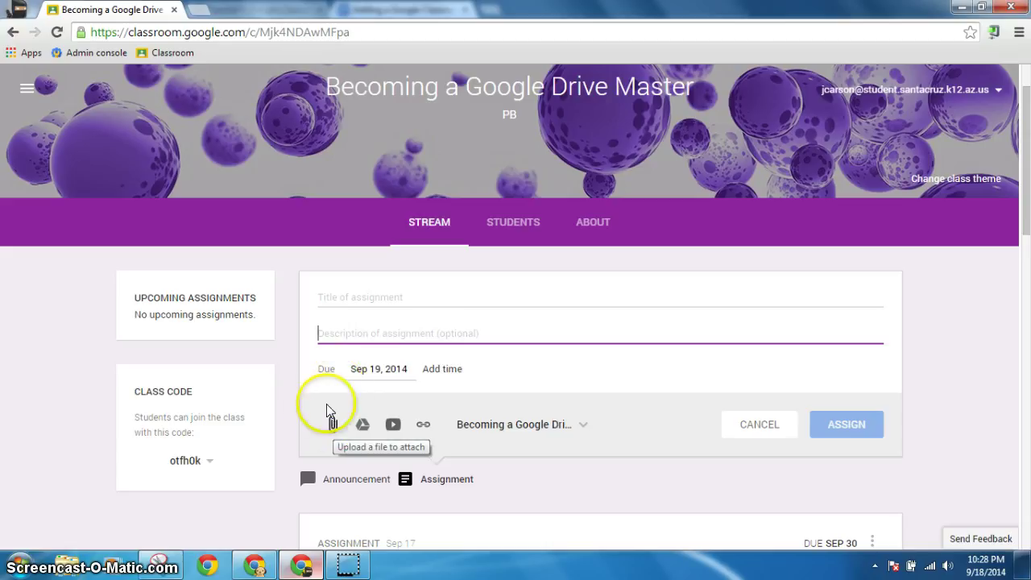
{"action": "left_click", "coordinate": [332, 422]}
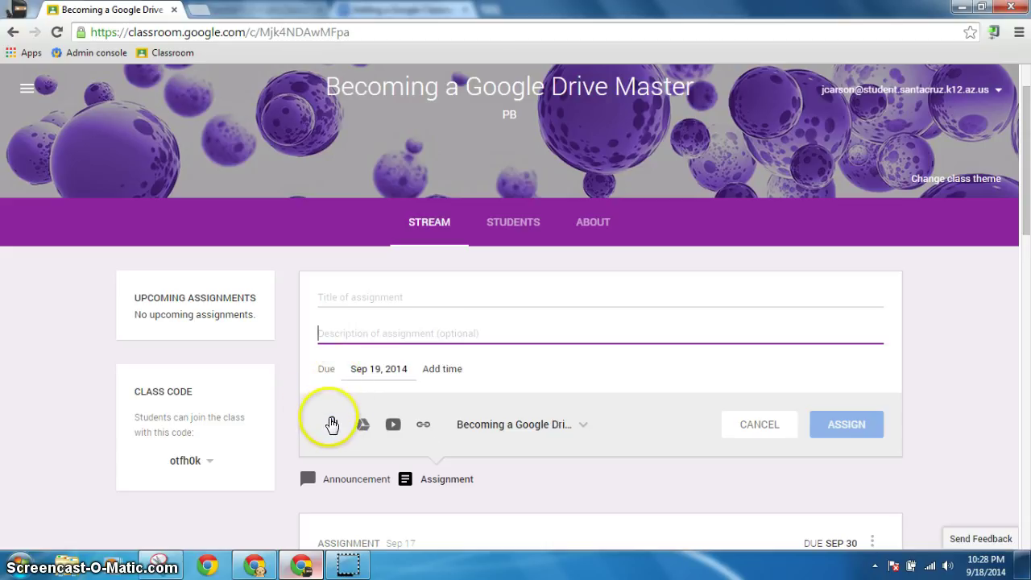
{"action": "left_click", "coordinate": [331, 425]}
{"action": "left_click", "coordinate": [331, 425]}
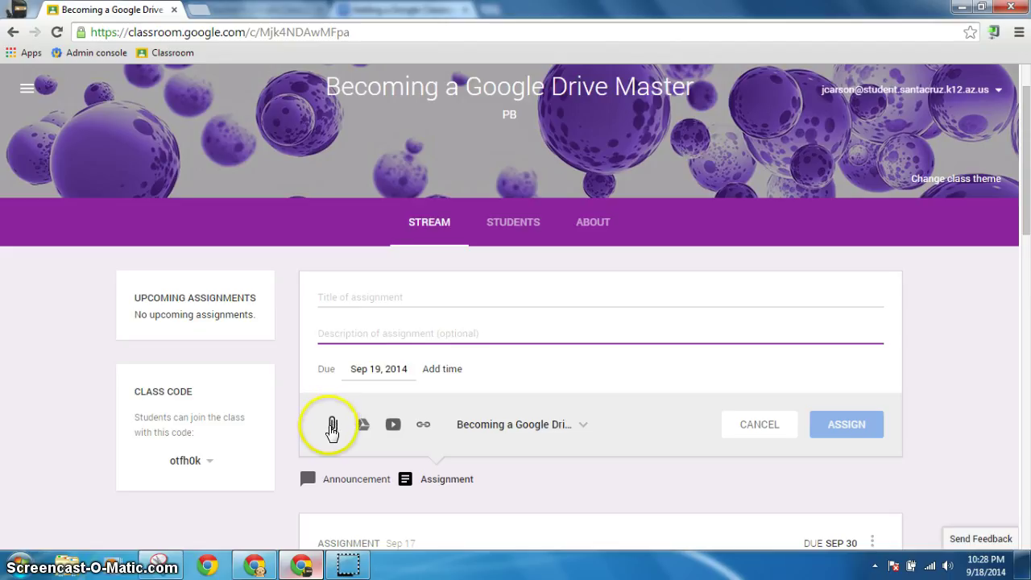
{"action": "left_click", "coordinate": [332, 429]}
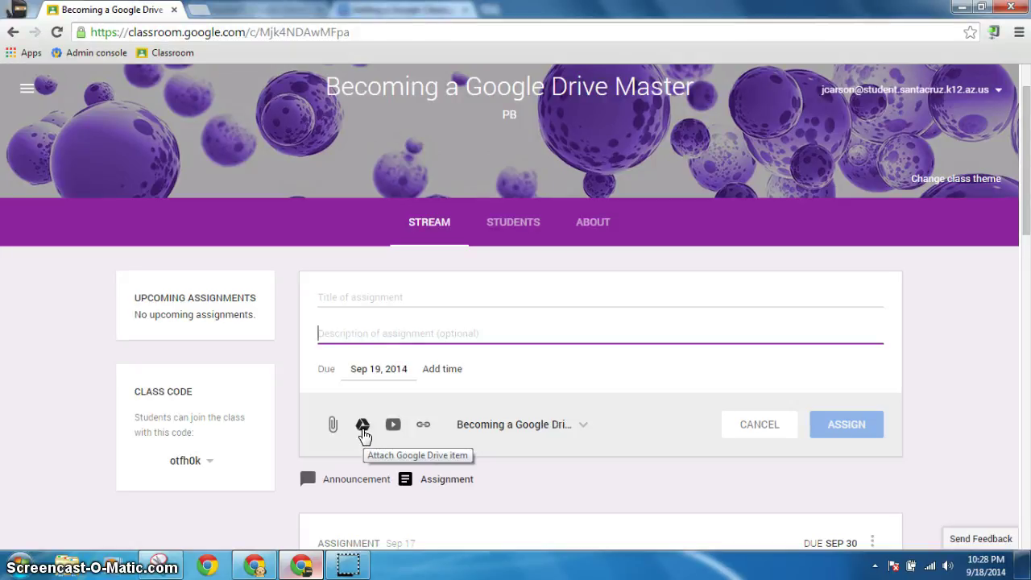
Attach the Google Classroom document from Google Drive to the new assignment
{"action": "left_click", "coordinate": [363, 427]}
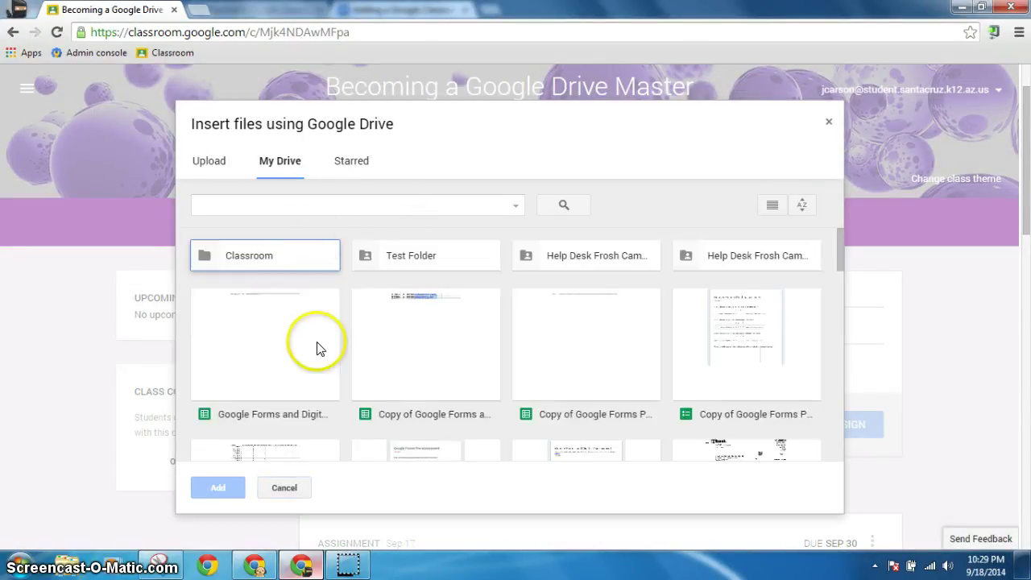
{"action": "scroll", "coordinate": [410, 411], "scroll_direction": "down", "scroll_amount": 4}
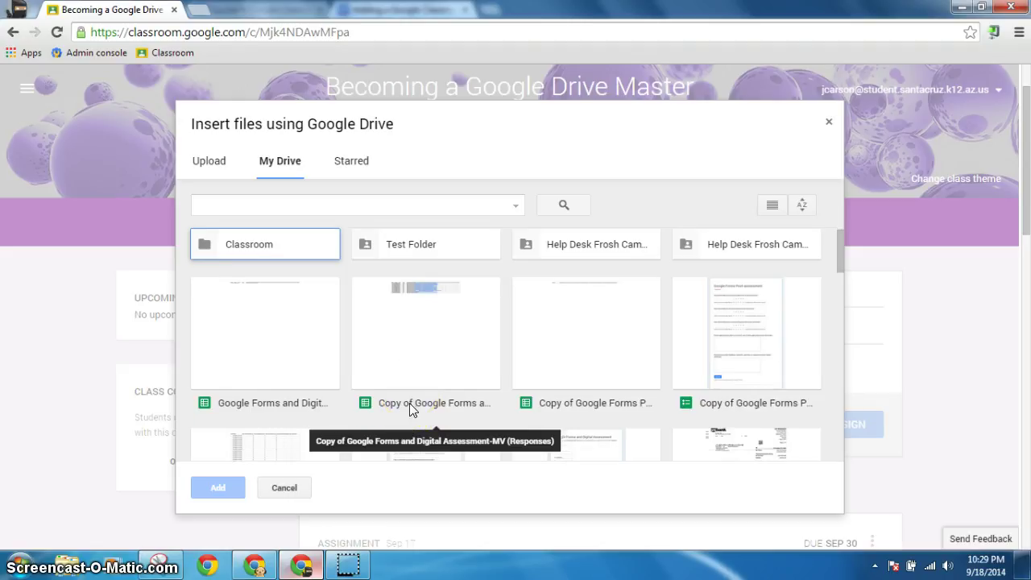
{"action": "left_click", "coordinate": [545, 362]}
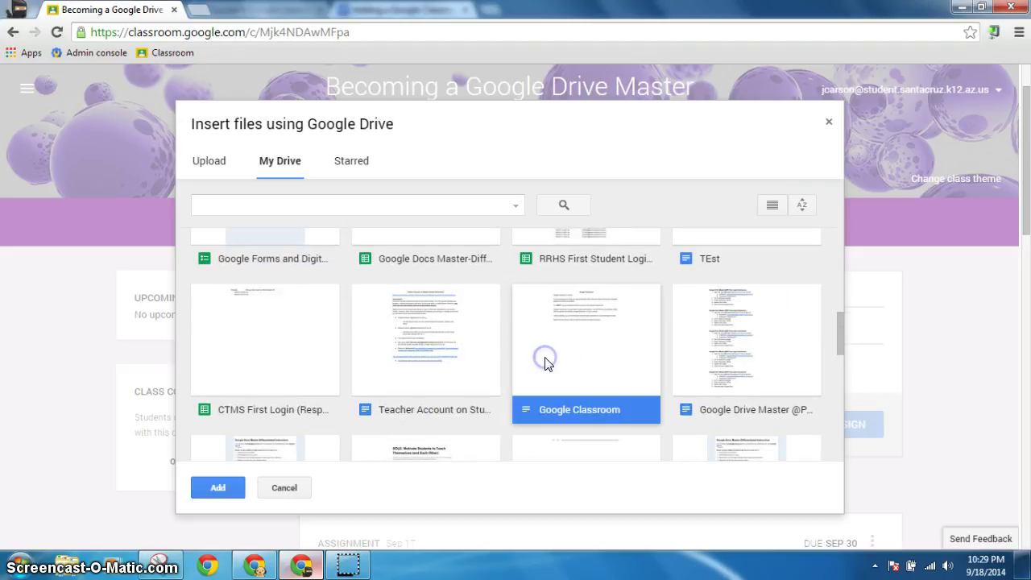
{"action": "left_click", "coordinate": [216, 488]}
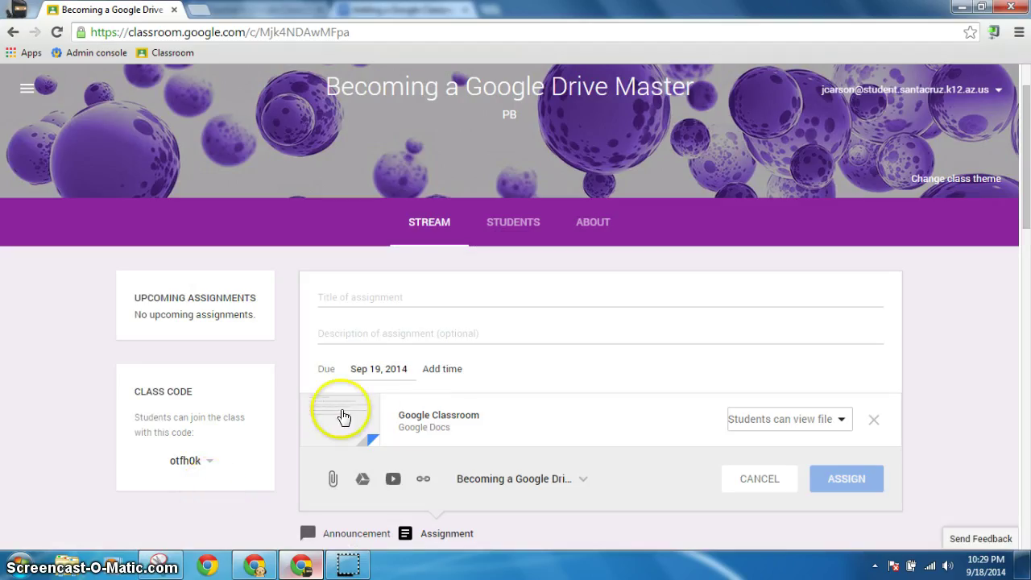
Examine the student access options for the attached document, including editing the file and making a copy for each student
{"action": "left_click", "coordinate": [837, 422]}
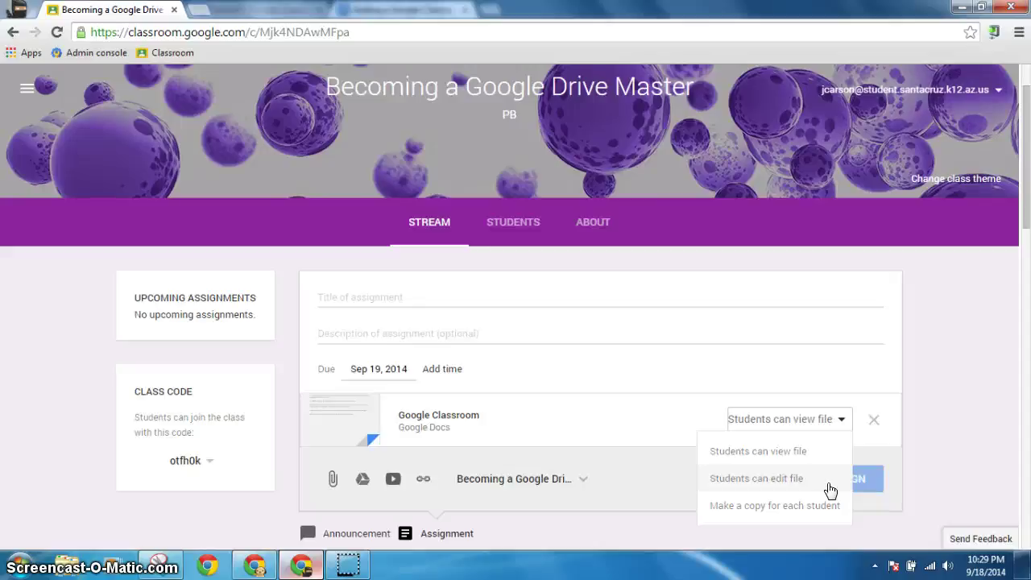
{"action": "left_click", "coordinate": [795, 480]}
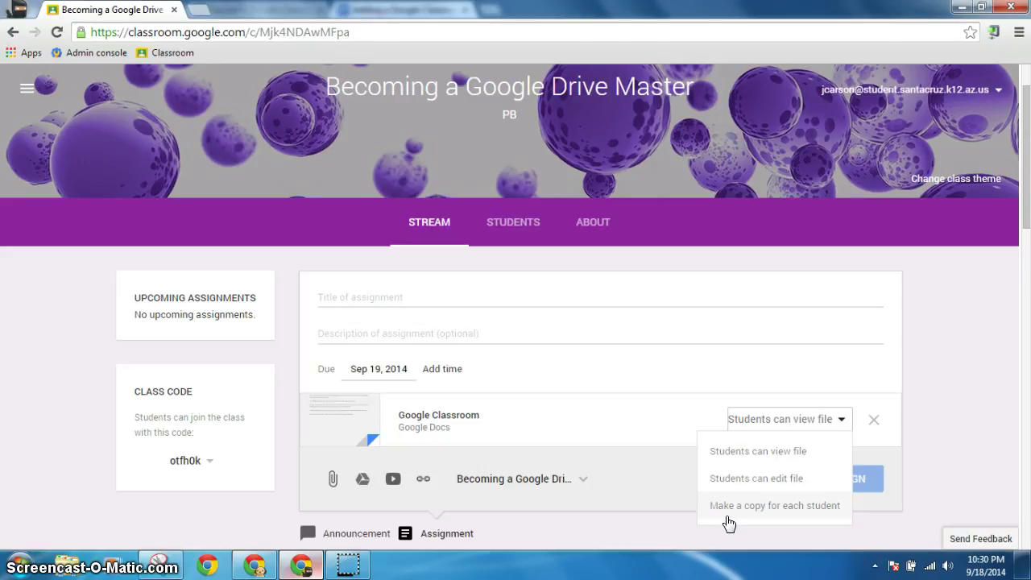
{"action": "left_click_drag", "start_coordinate": [724, 513], "coordinate": [416, 337]}
{"action": "left_click_drag", "start_coordinate": [737, 513], "coordinate": [692, 498]}
{"action": "left_click", "coordinate": [719, 513]}
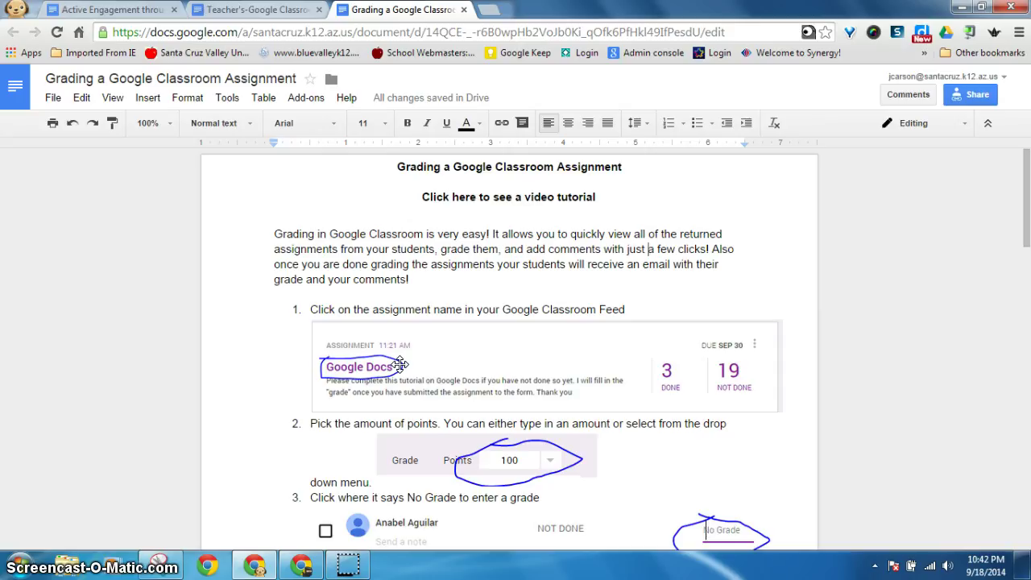
Switch from the grading guide to the Google Classroom window and close the YouTube video there
{"action": "left_click", "coordinate": [400, 364]}
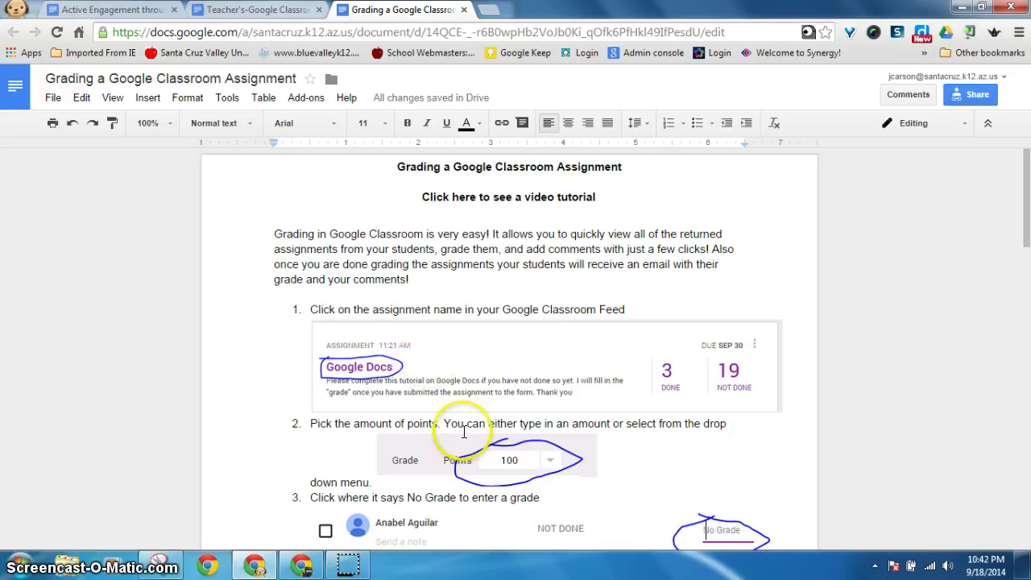
{"action": "left_click", "coordinate": [302, 566]}
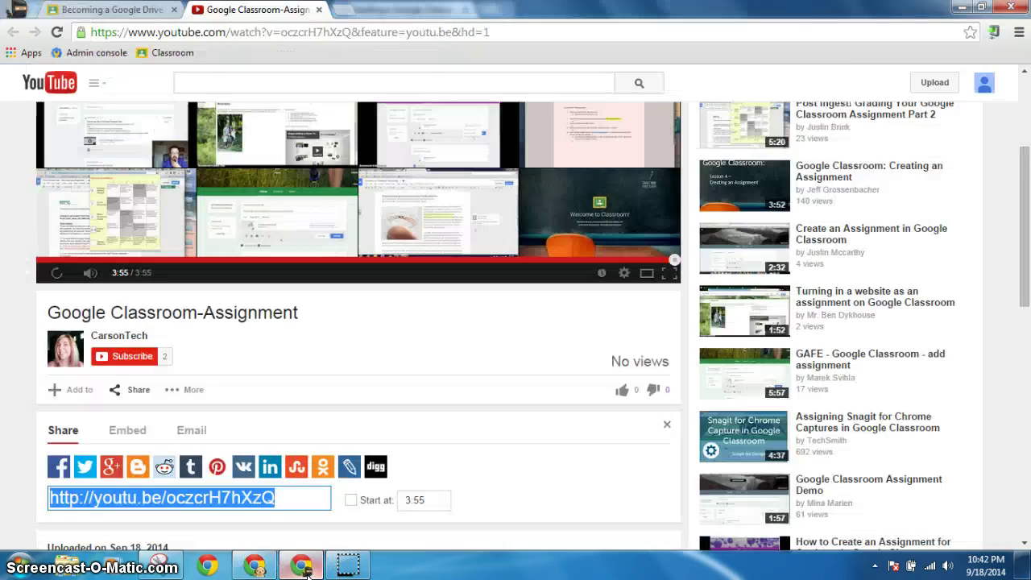
{"action": "left_click", "coordinate": [319, 9]}
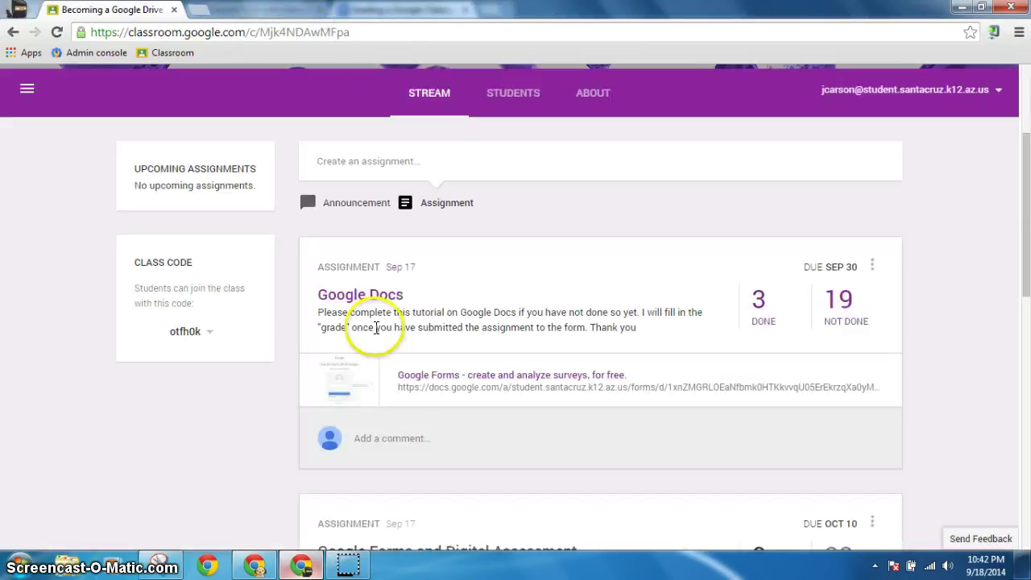
Open the student submissions of the Google Docs assignment from the class stream
{"action": "scroll", "coordinate": [310, 407], "scroll_direction": "up", "scroll_amount": 3}
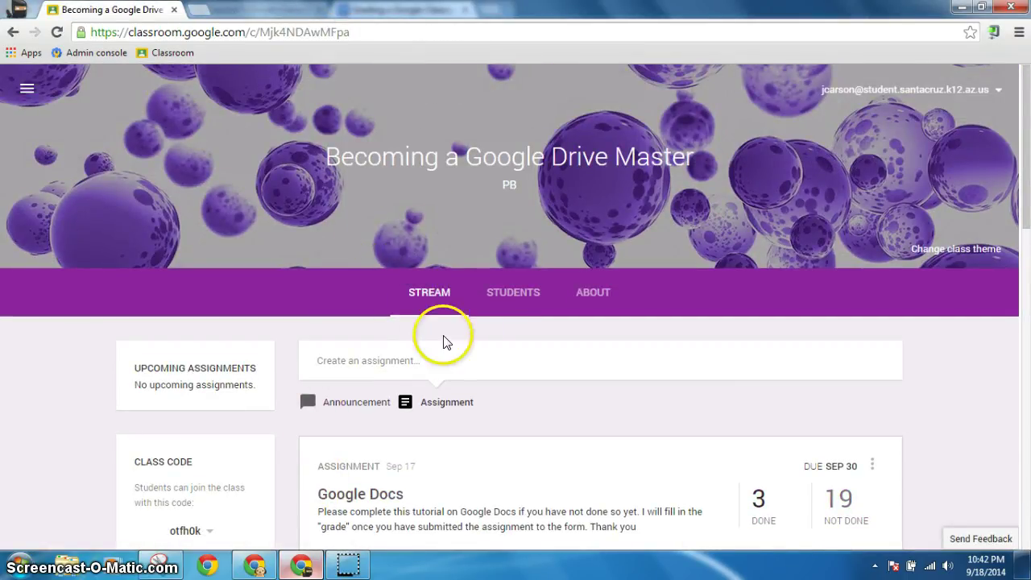
{"action": "scroll", "coordinate": [505, 410], "scroll_direction": "down", "scroll_amount": 1}
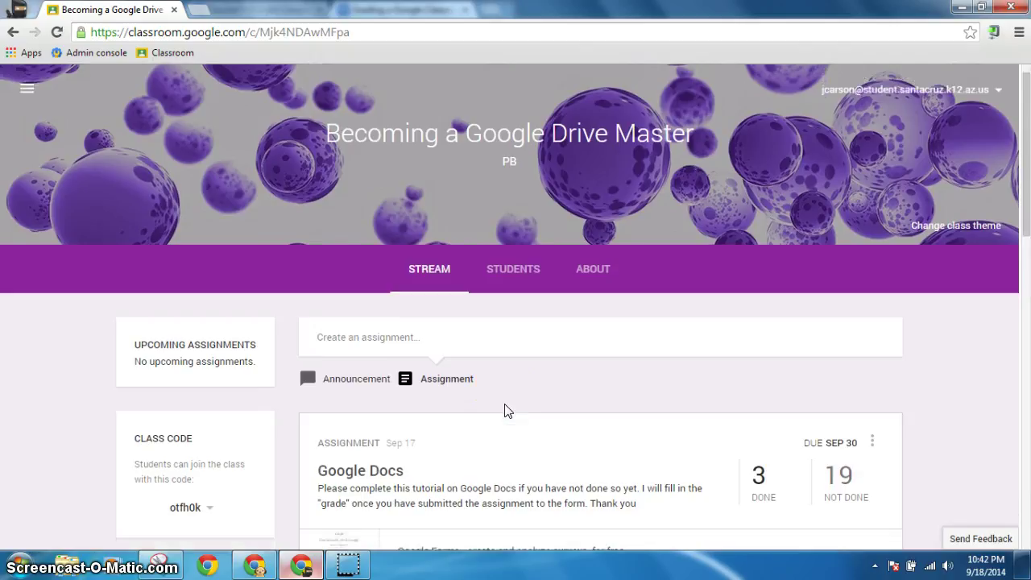
{"action": "scroll", "coordinate": [504, 411], "scroll_direction": "down", "scroll_amount": 2}
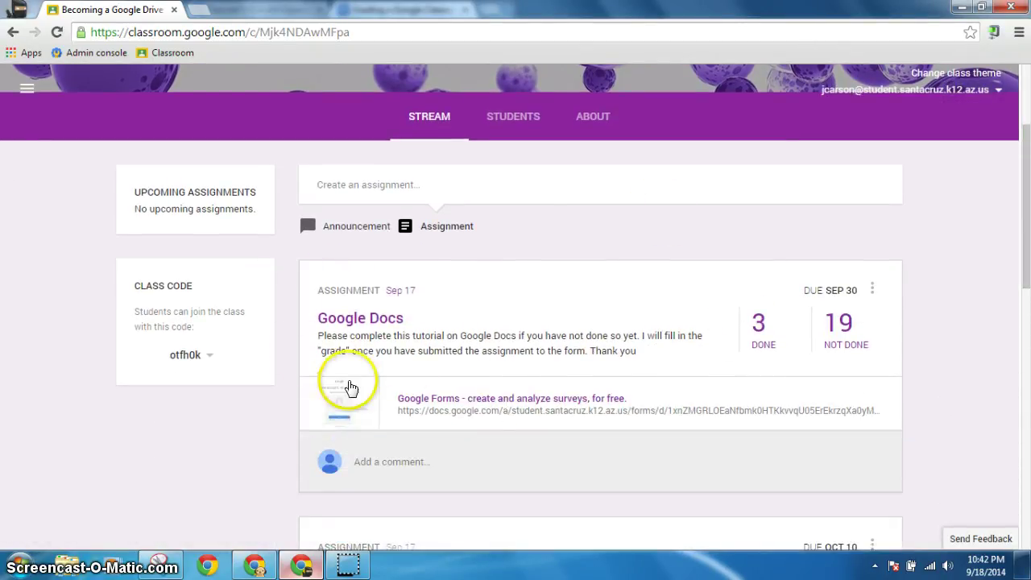
{"action": "left_click", "coordinate": [387, 325]}
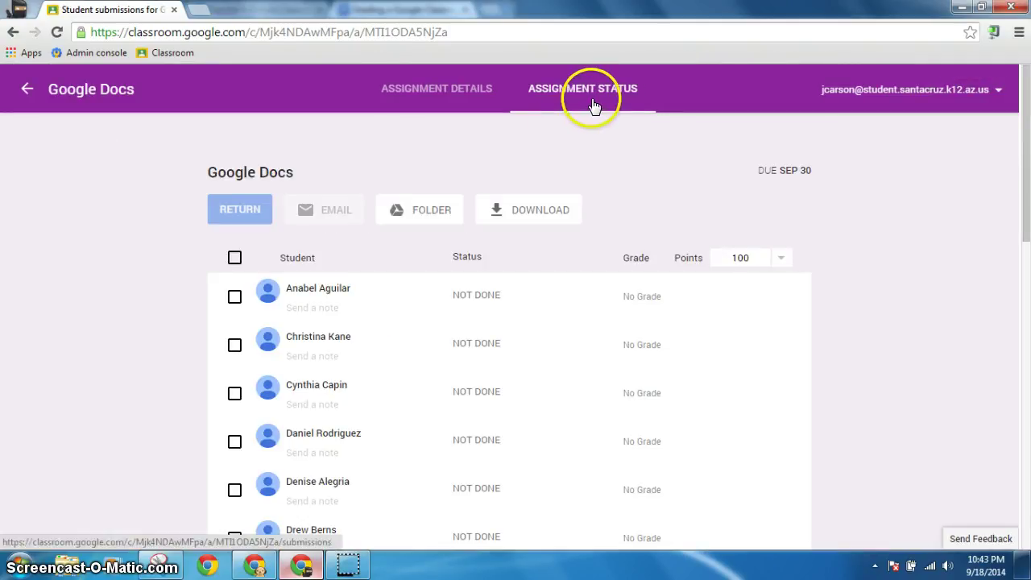
Review the Google Docs assignment's details and look through the full list of student statuses and grades
{"action": "left_click", "coordinate": [483, 90]}
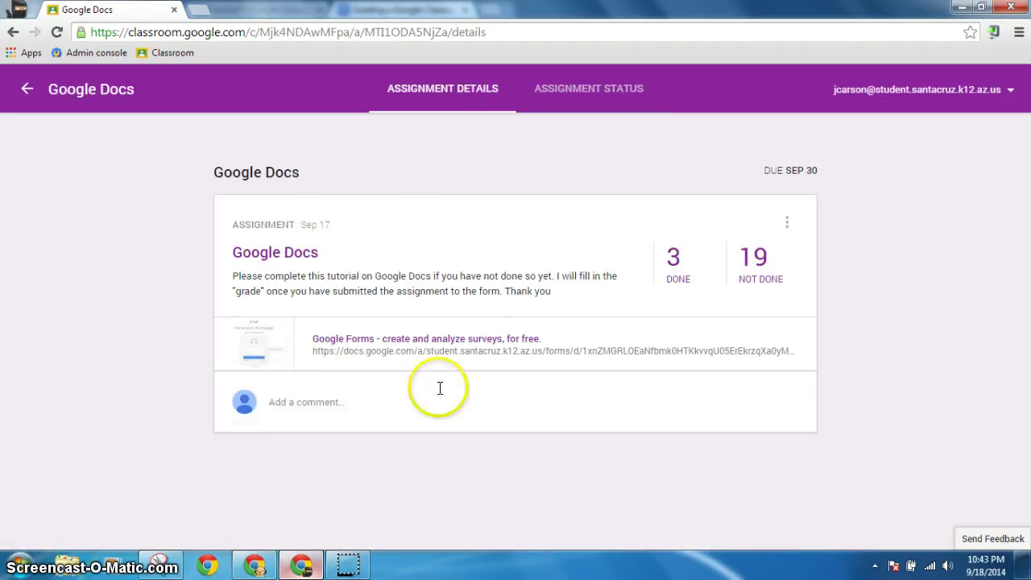
{"action": "left_click", "coordinate": [596, 91]}
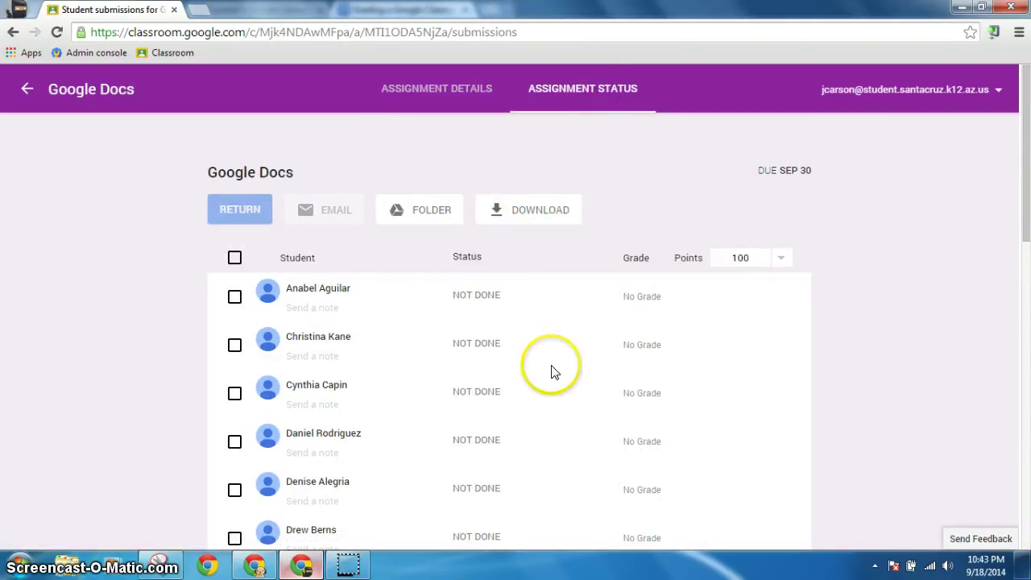
{"action": "scroll", "coordinate": [508, 465], "scroll_direction": "down", "scroll_amount": 2}
{"action": "scroll", "coordinate": [507, 465], "scroll_direction": "down", "scroll_amount": 7}
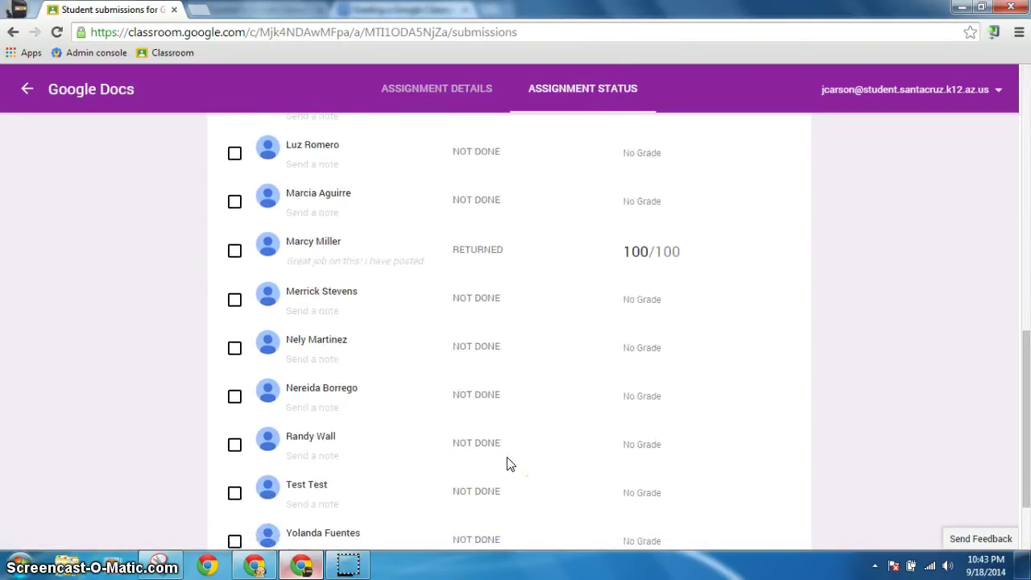
{"action": "scroll", "coordinate": [507, 464], "scroll_direction": "up", "scroll_amount": 9}
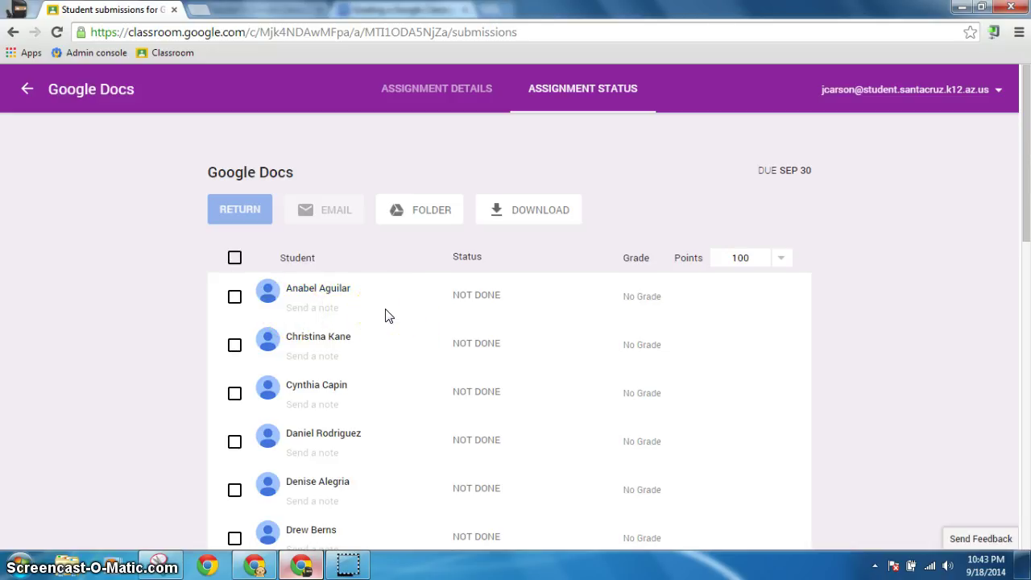
Enter a trial grade of 55 for the first student in the list and clear it again
{"action": "left_click", "coordinate": [637, 296]}
{"action": "type", "text": "55"}
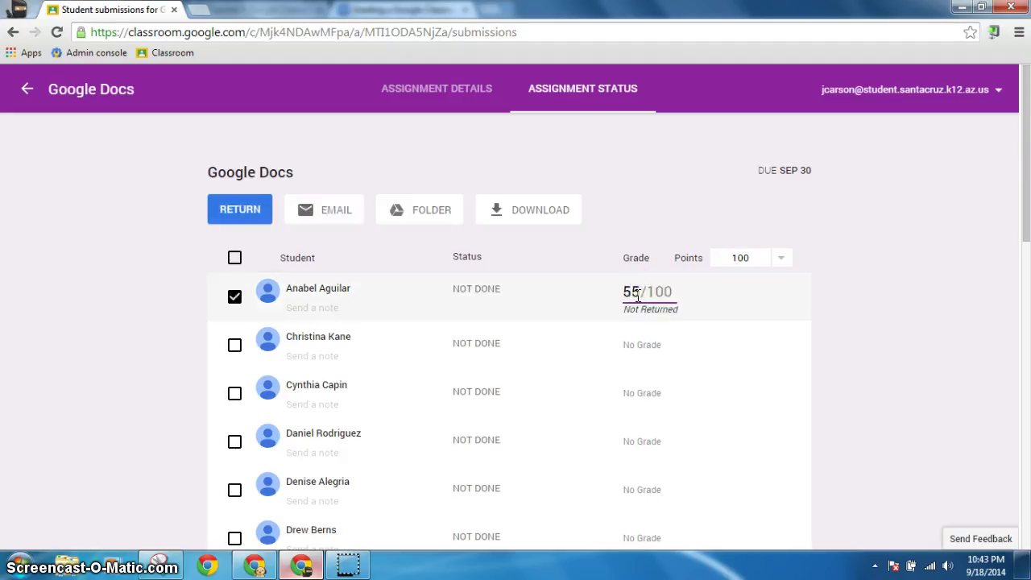
{"action": "key", "text": "BackSpace"}
{"action": "key", "text": "BackSpace"}
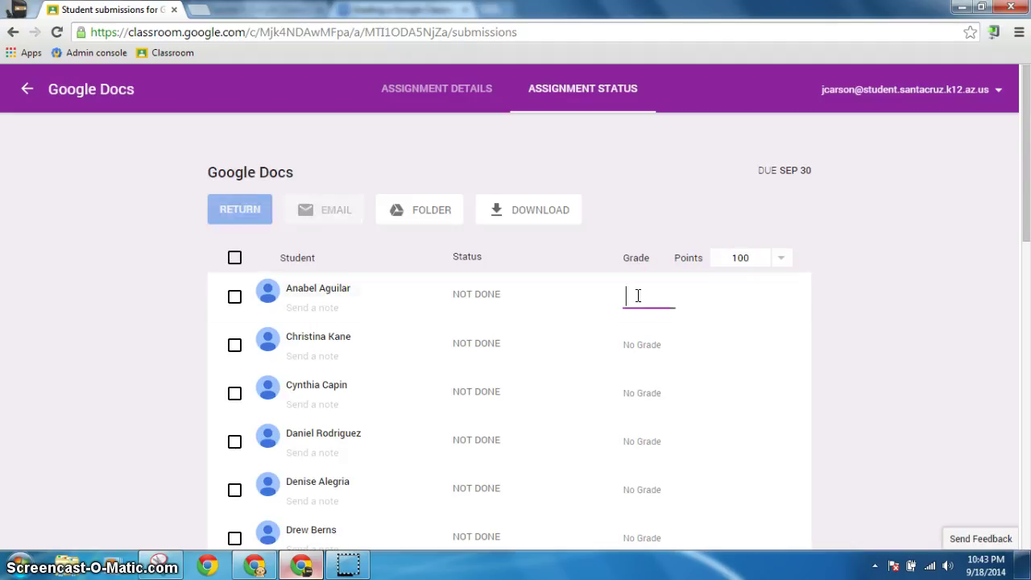
Try changing the assignment's point value to 50 and cancel the update
{"action": "left_click", "coordinate": [741, 257]}
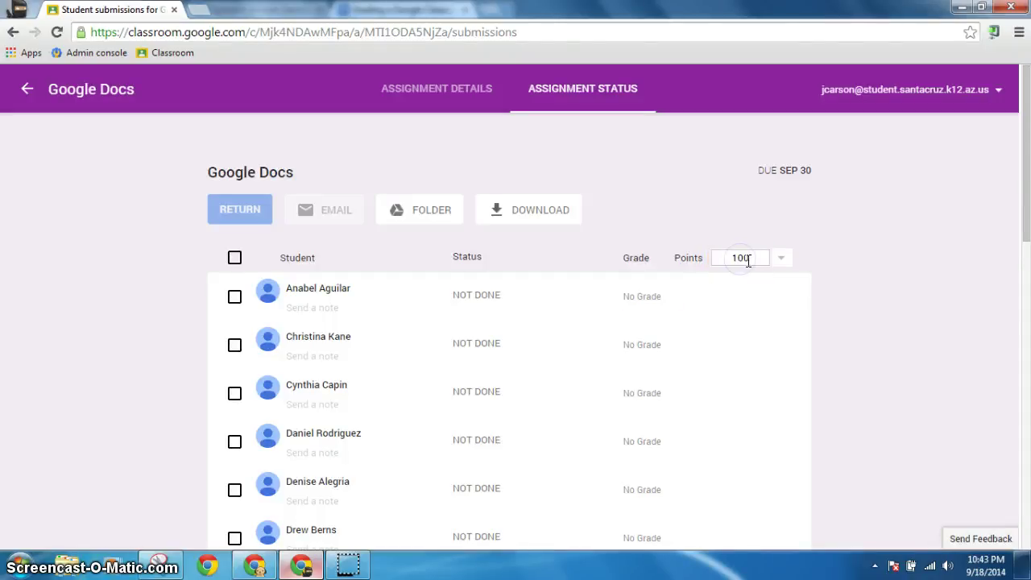
{"action": "left_click_drag", "start_coordinate": [749, 258], "coordinate": [708, 258]}
{"action": "type", "text": "50"}
{"action": "left_click", "coordinate": [774, 265]}
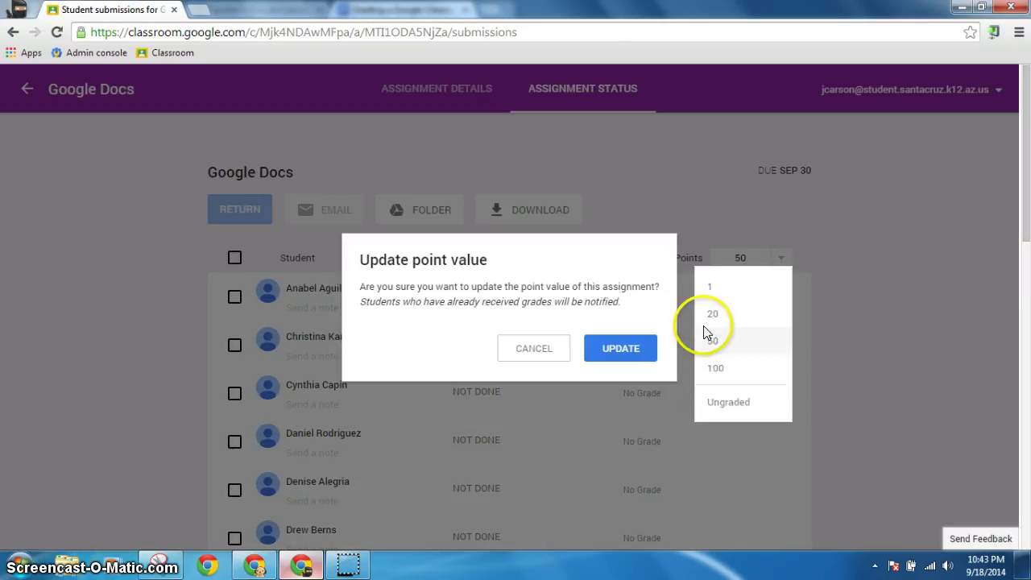
{"action": "left_click", "coordinate": [532, 355]}
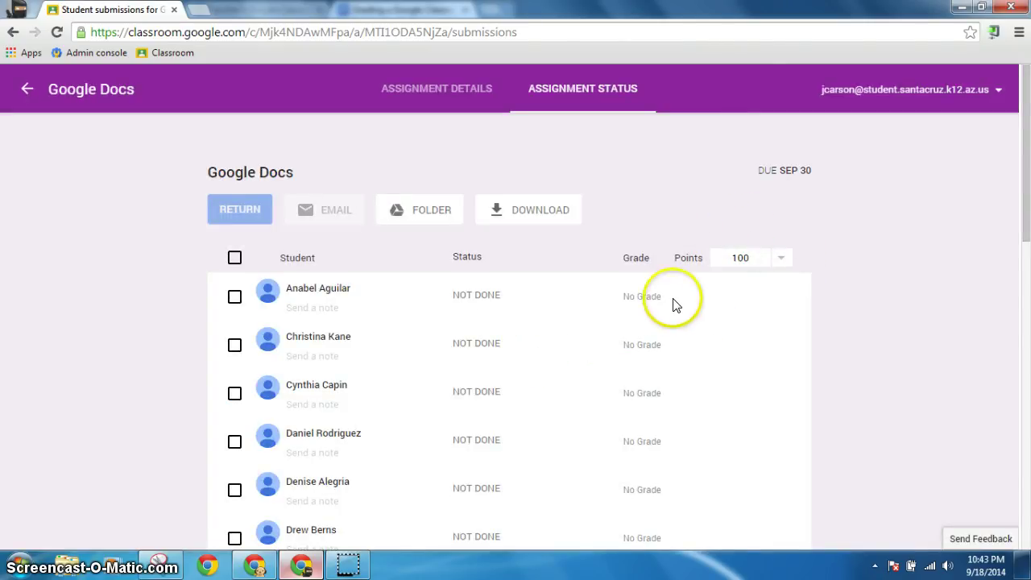
Try entering 17 as the assignment's point value and clear the entry again
{"action": "left_click", "coordinate": [741, 259]}
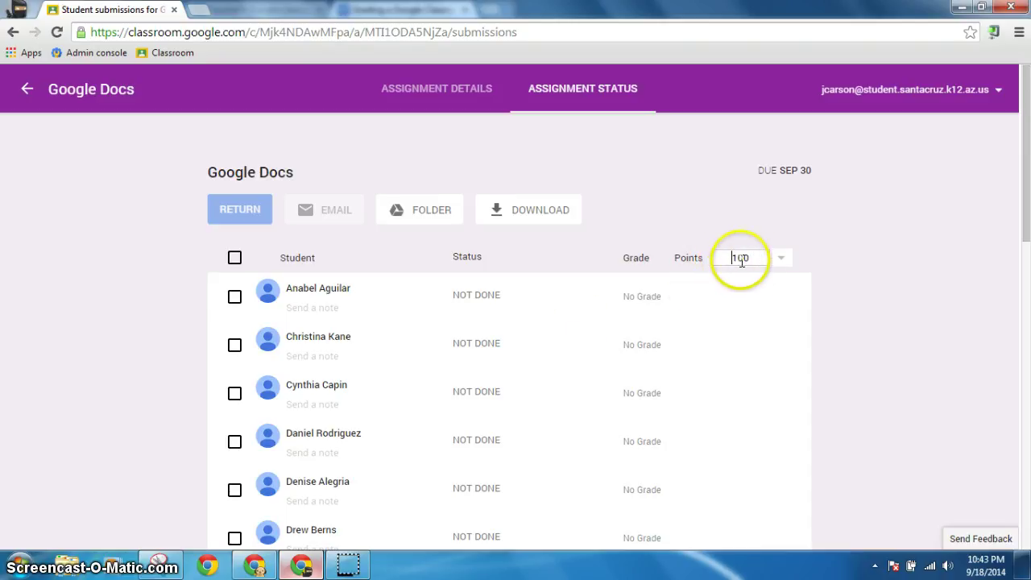
{"action": "left_click_drag", "start_coordinate": [751, 259], "coordinate": [669, 257]}
{"action": "type", "text": "17"}
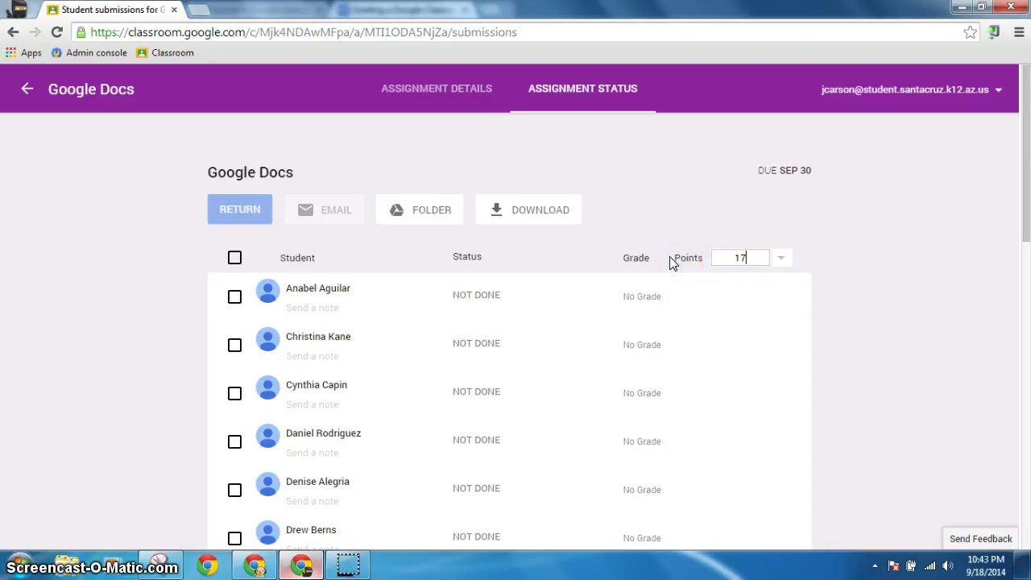
{"action": "left_click", "coordinate": [739, 256]}
{"action": "key", "text": "BackSpace"}
{"action": "key", "text": "BackSpace"}
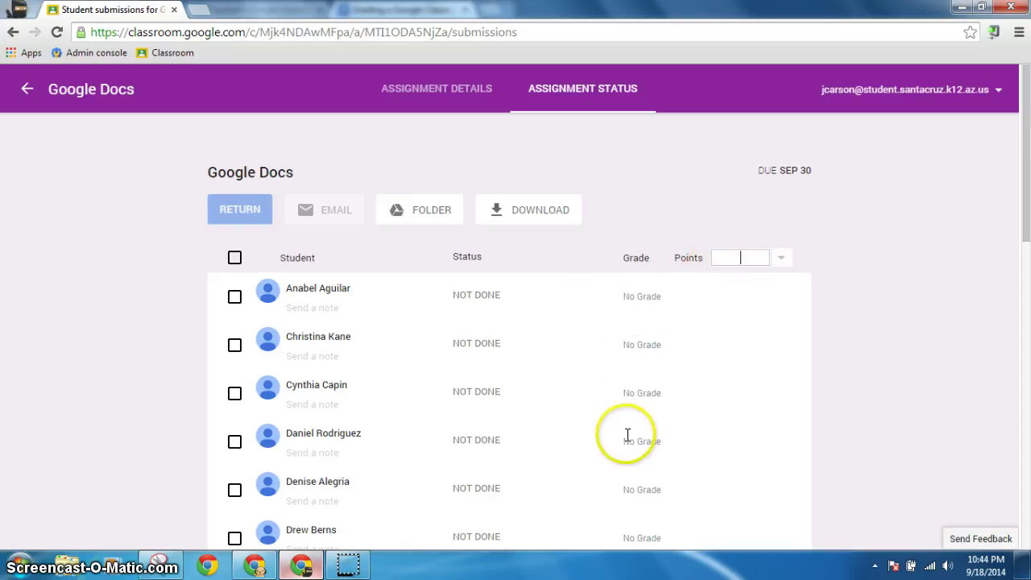
Enter a grade of 100 for the first student and 1000 for the second student in the list
{"action": "left_click", "coordinate": [645, 294]}
{"action": "type", "text": "1"}
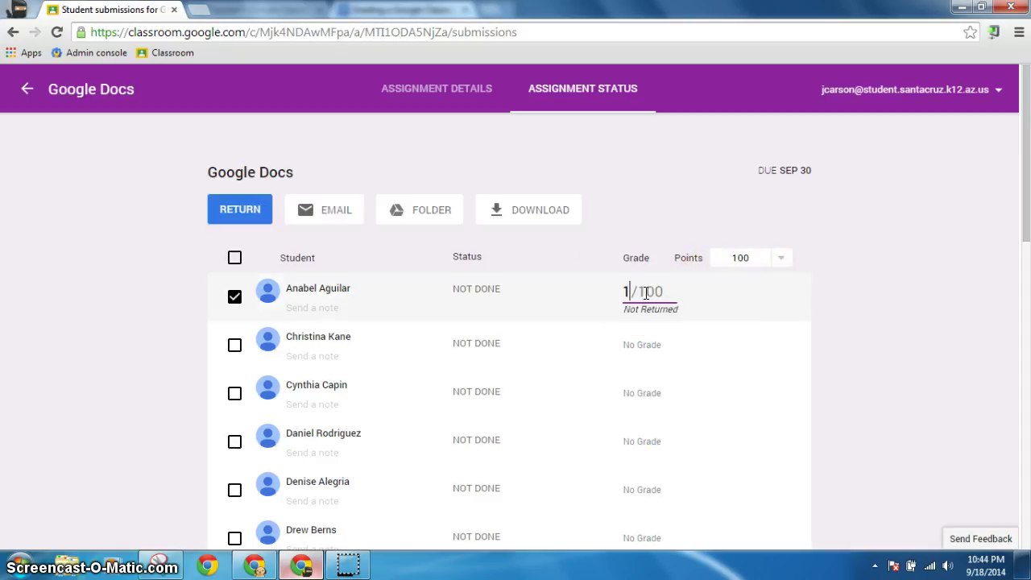
{"action": "type", "text": "00"}
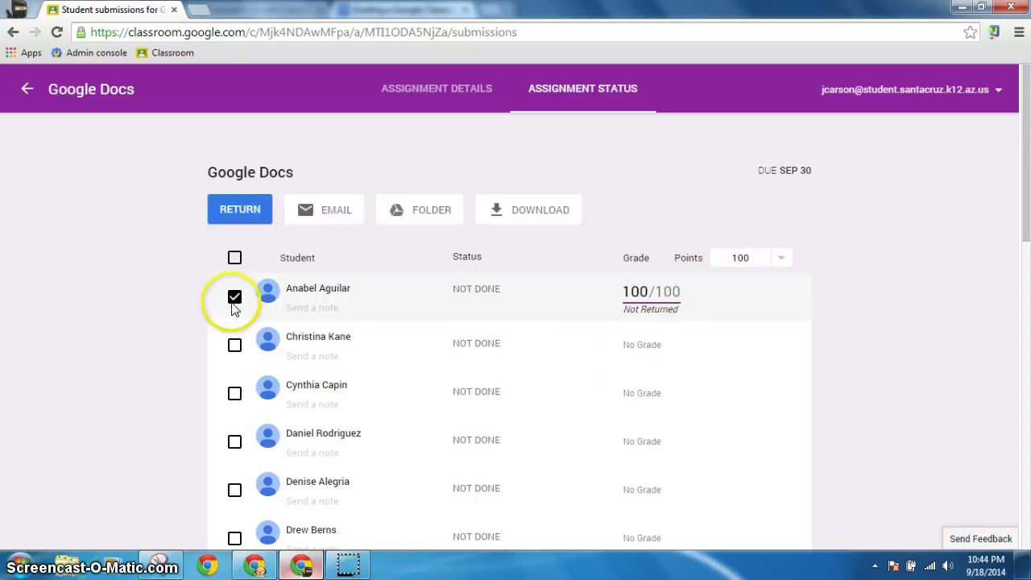
{"action": "left_click", "coordinate": [638, 356]}
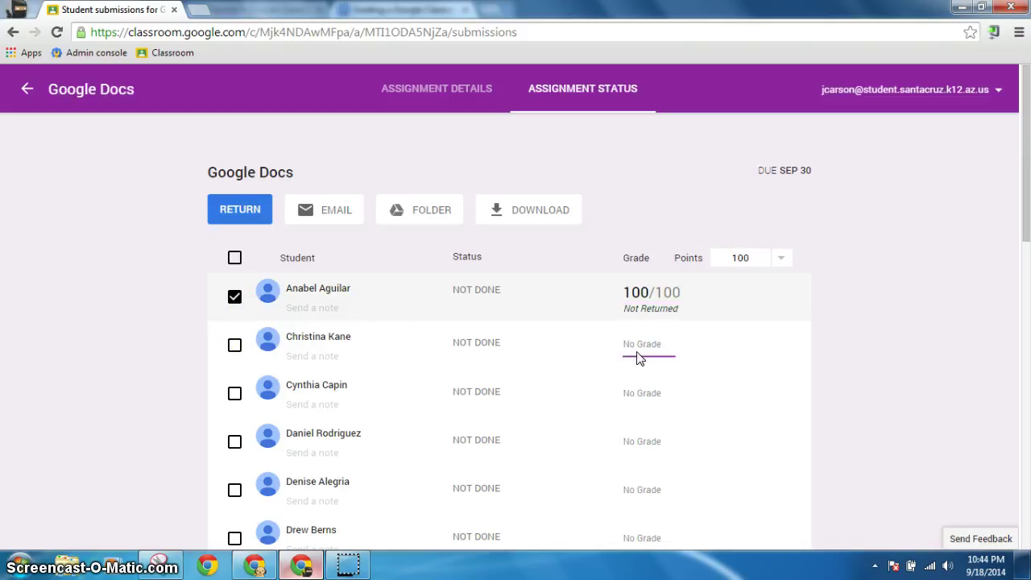
{"action": "type", "text": "1000"}
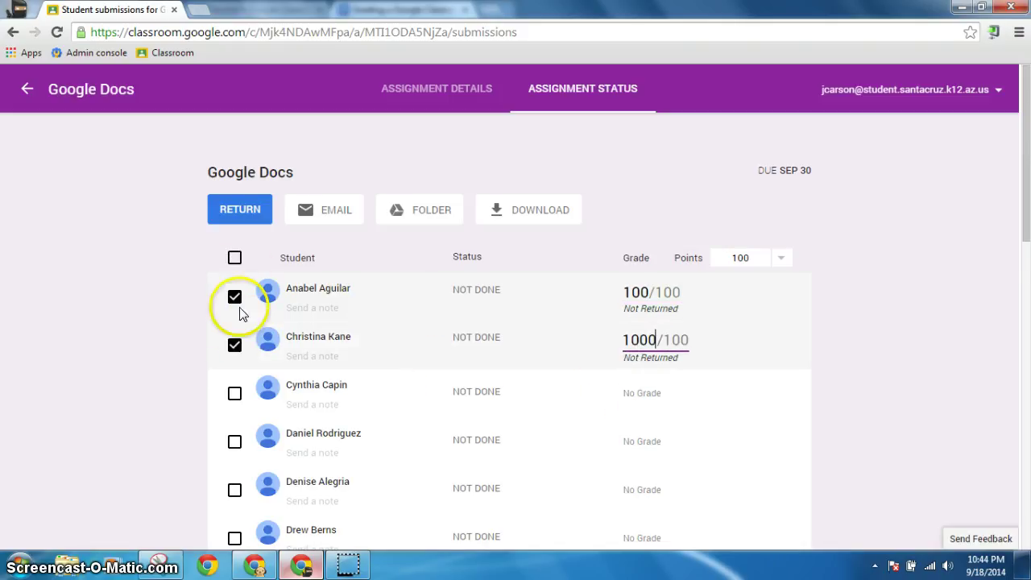
Write the comment "Great job!!" for the first student and open an empty comment for the second student
{"action": "left_click", "coordinate": [327, 302]}
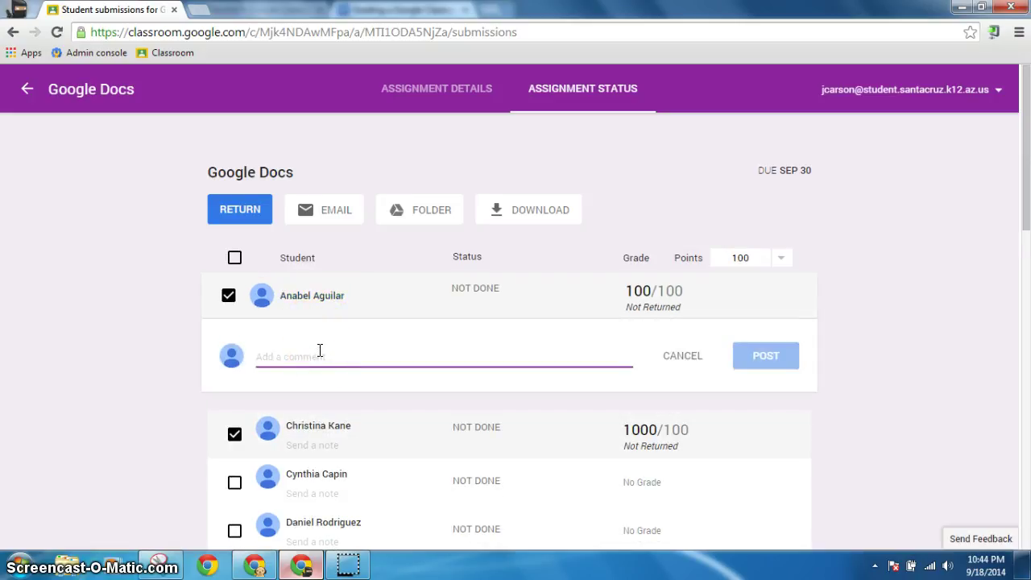
{"action": "type", "text": "Great job!!"}
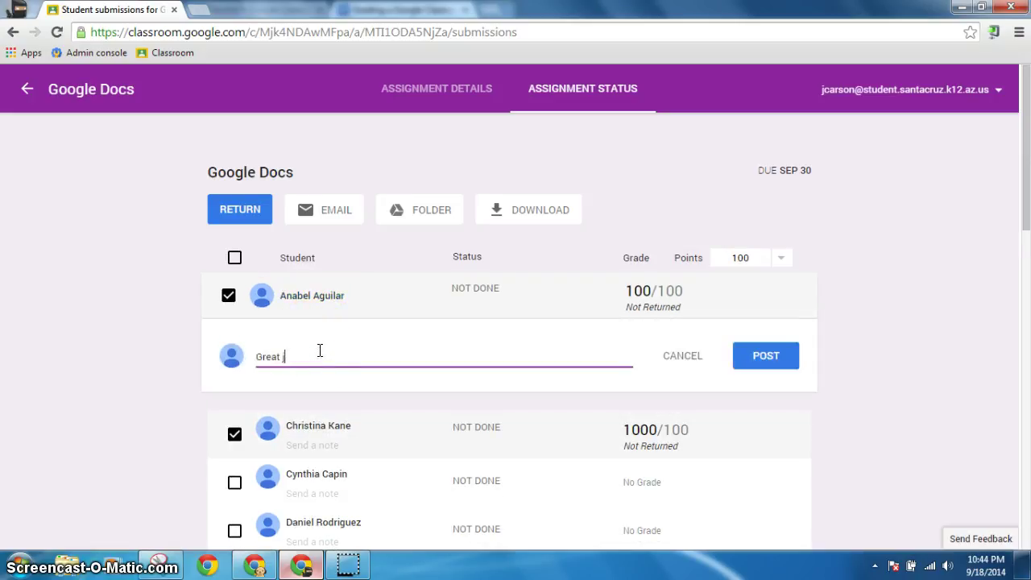
{"action": "left_click", "coordinate": [314, 444]}
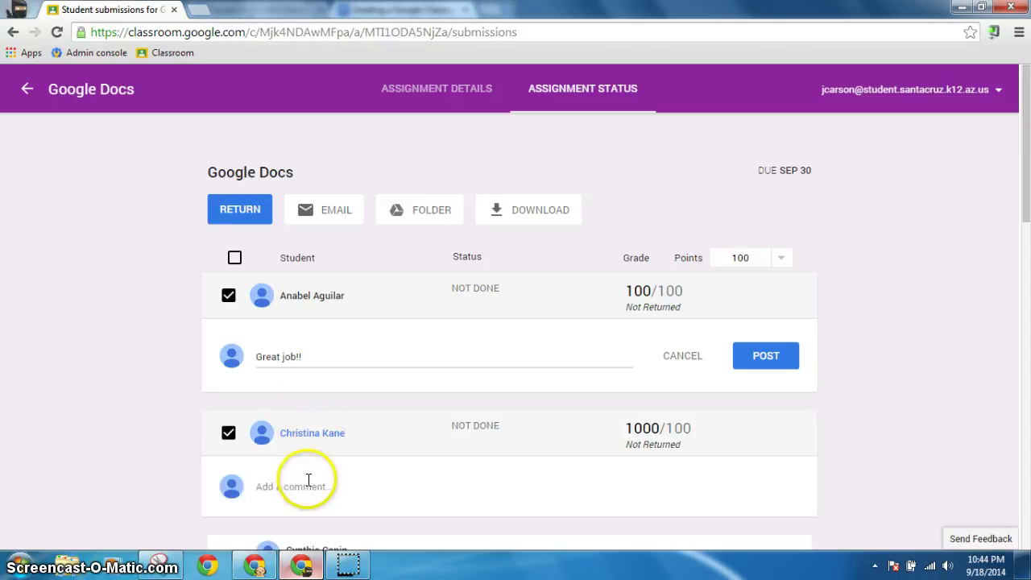
{"action": "left_click", "coordinate": [308, 482]}
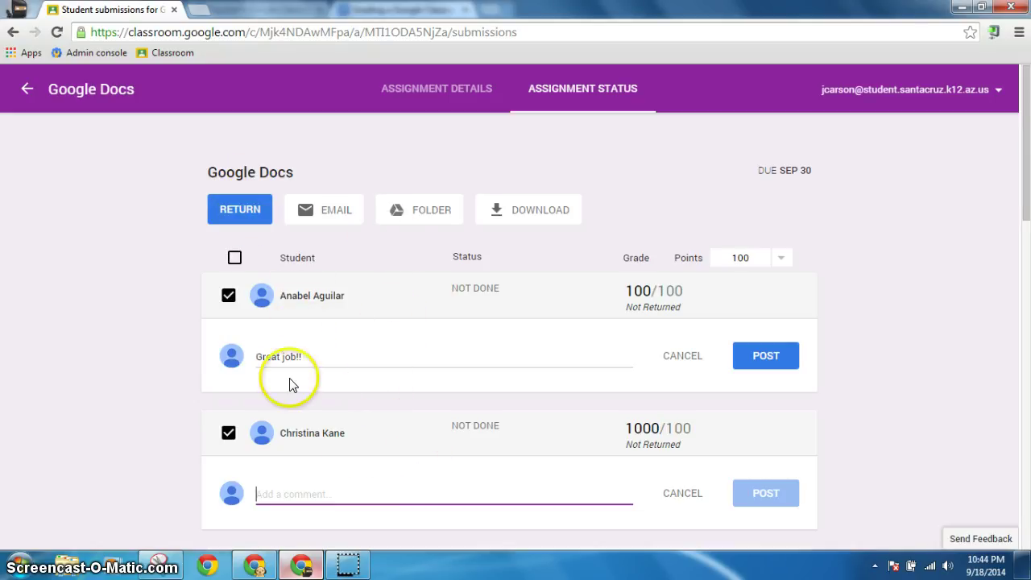
Open a new email message addressed to the two selected students and close it without sending
{"action": "scroll", "coordinate": [297, 428], "scroll_direction": "down", "scroll_amount": 9}
{"action": "scroll", "coordinate": [297, 427], "scroll_direction": "up", "scroll_amount": 9}
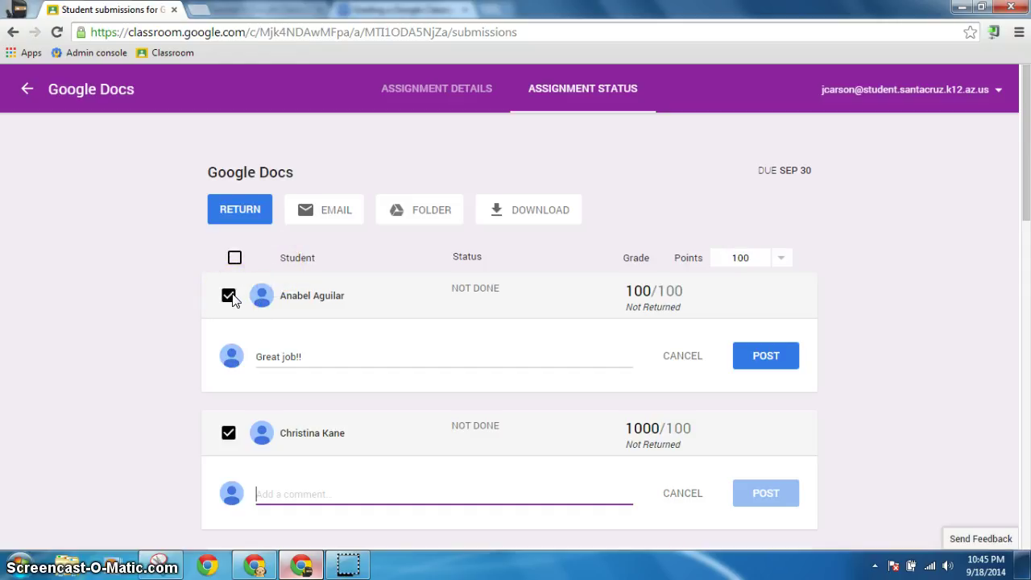
{"action": "left_click", "coordinate": [337, 212]}
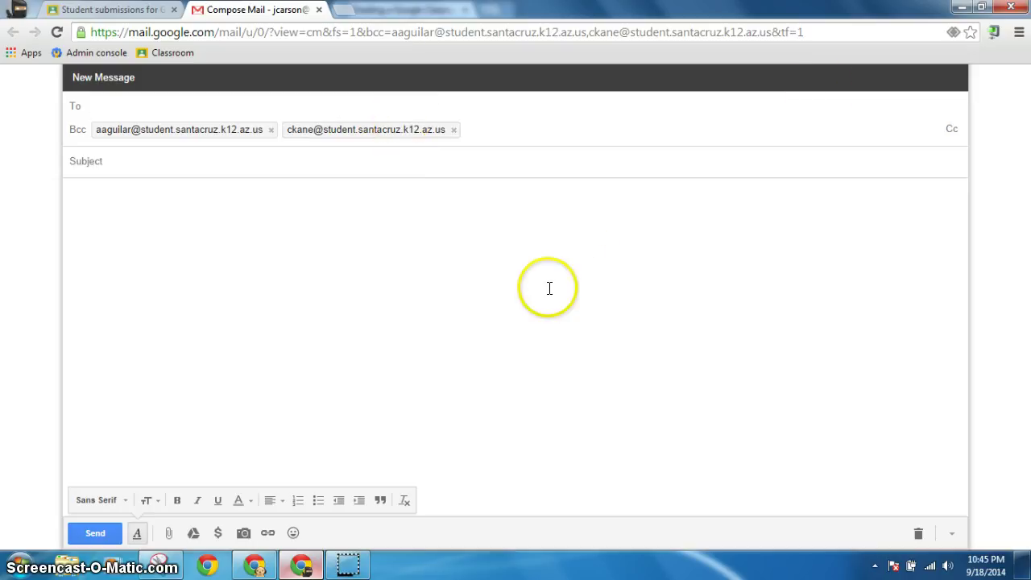
{"action": "left_click", "coordinate": [319, 11]}
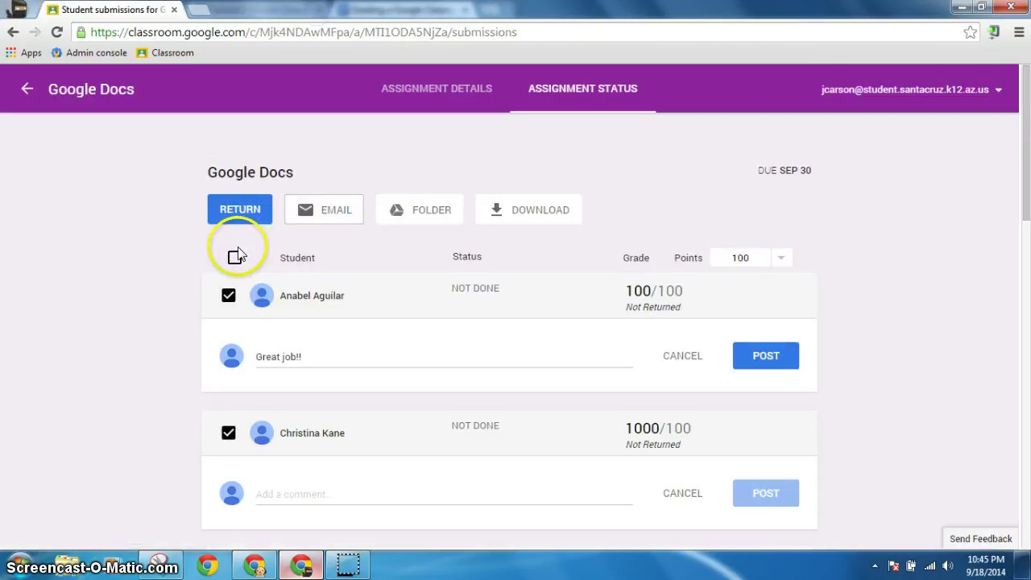
Select all students in the list, view the assignment's Google Drive folder, and return to the student submissions
{"action": "left_click", "coordinate": [233, 258]}
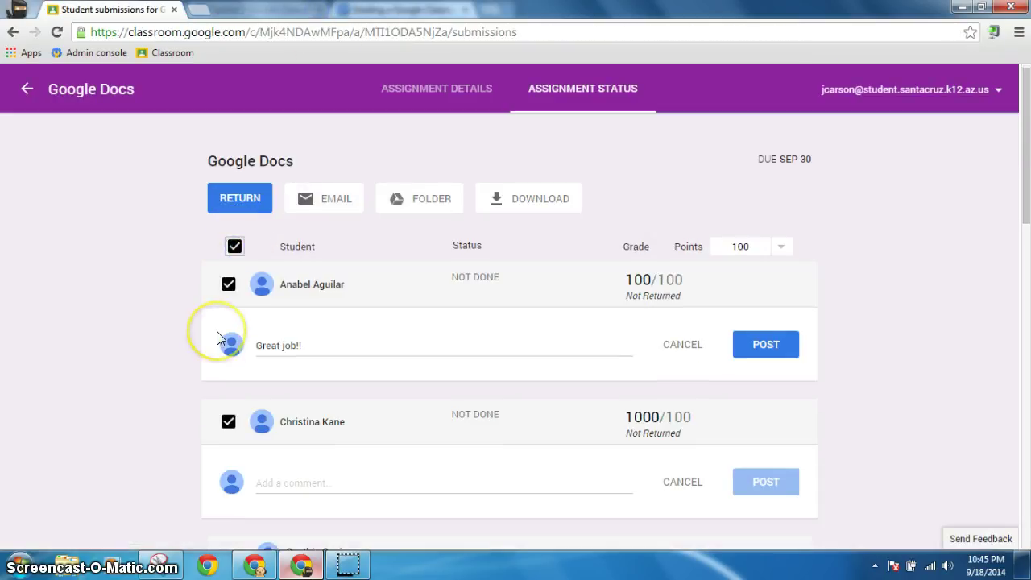
{"action": "scroll", "coordinate": [217, 331], "scroll_direction": "down", "scroll_amount": 10}
{"action": "scroll", "coordinate": [217, 338], "scroll_direction": "up", "scroll_amount": 10}
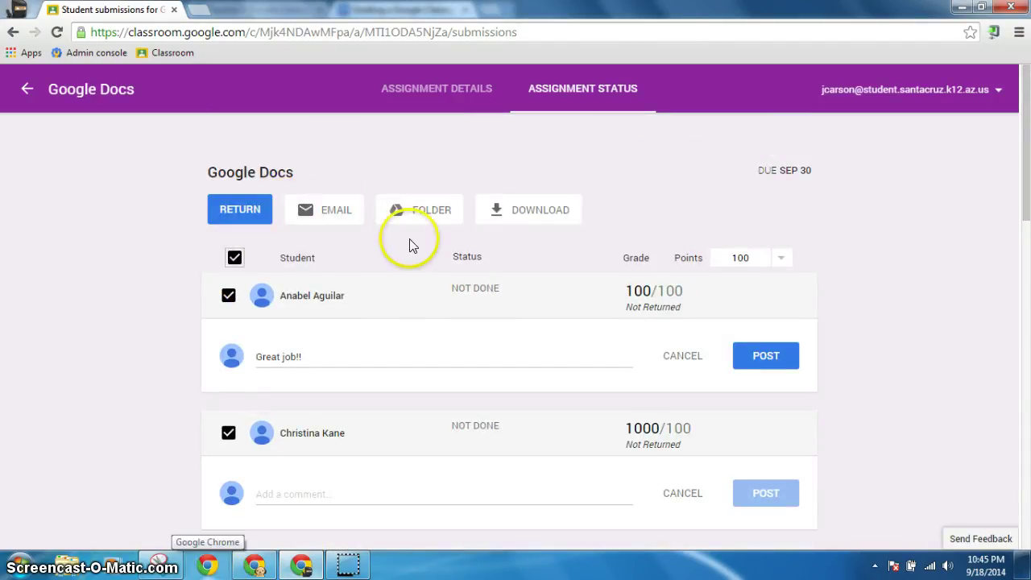
{"action": "left_click", "coordinate": [436, 211]}
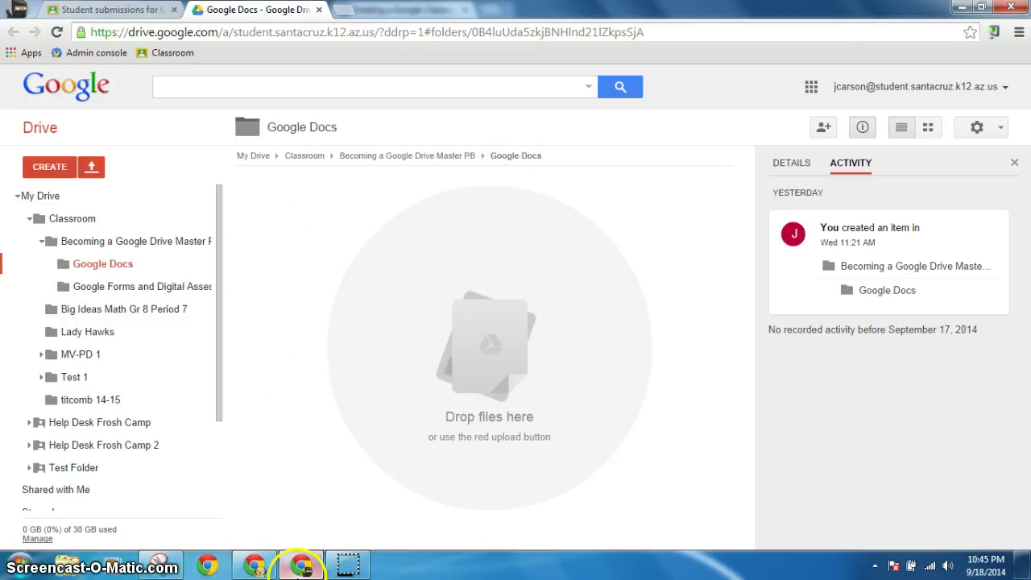
{"action": "key", "text": "ctrl+shift+Tab"}
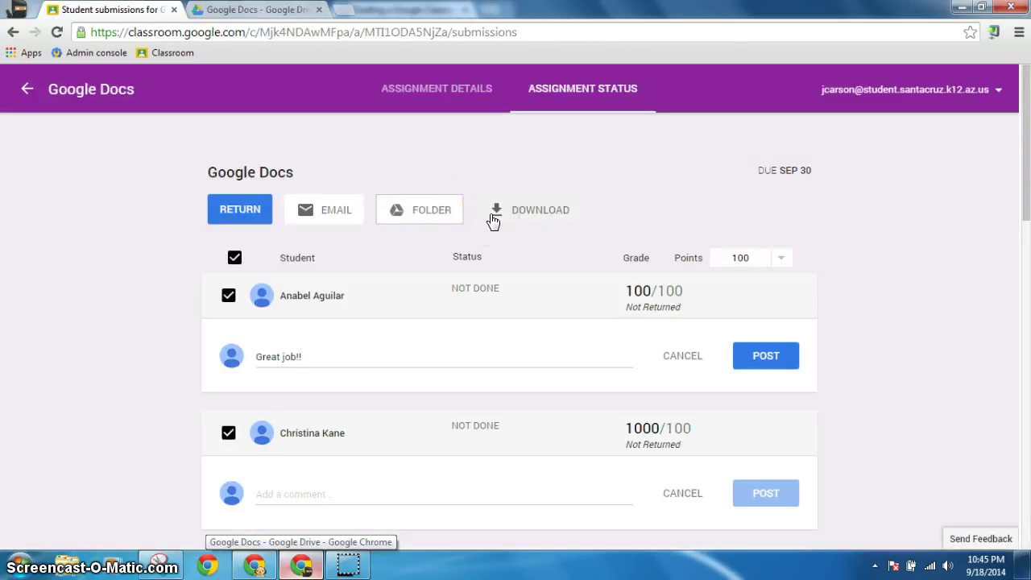
Download the assignment's grades and open grades (2).csv in a maximized Excel window
{"action": "left_click", "coordinate": [494, 214]}
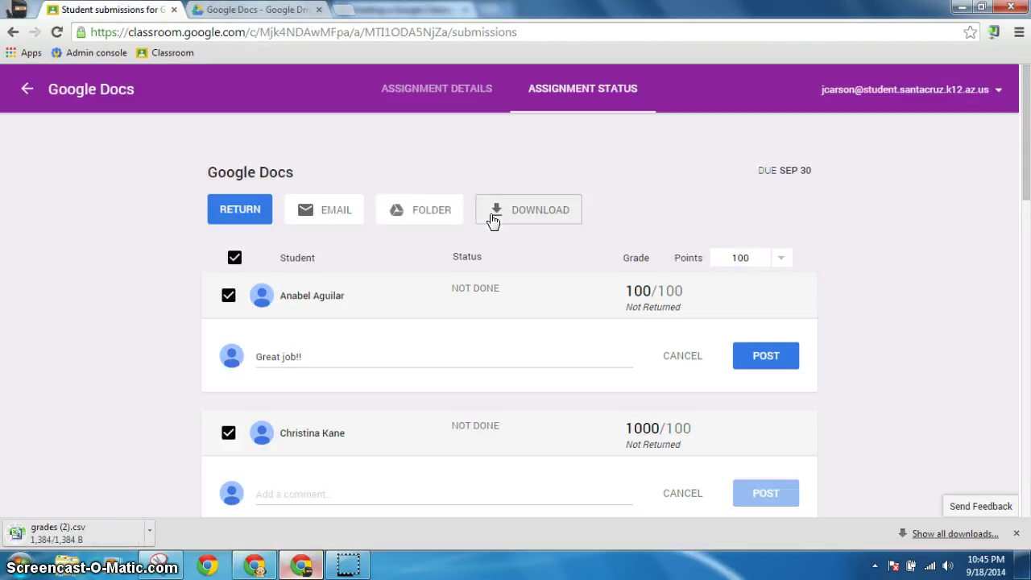
{"action": "left_click", "coordinate": [58, 484]}
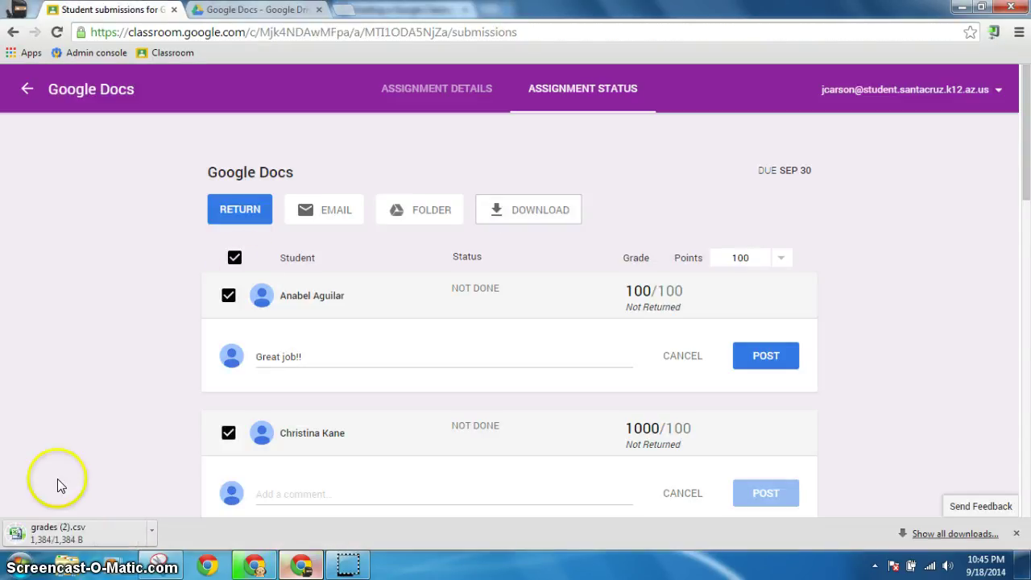
{"action": "left_click", "coordinate": [68, 545]}
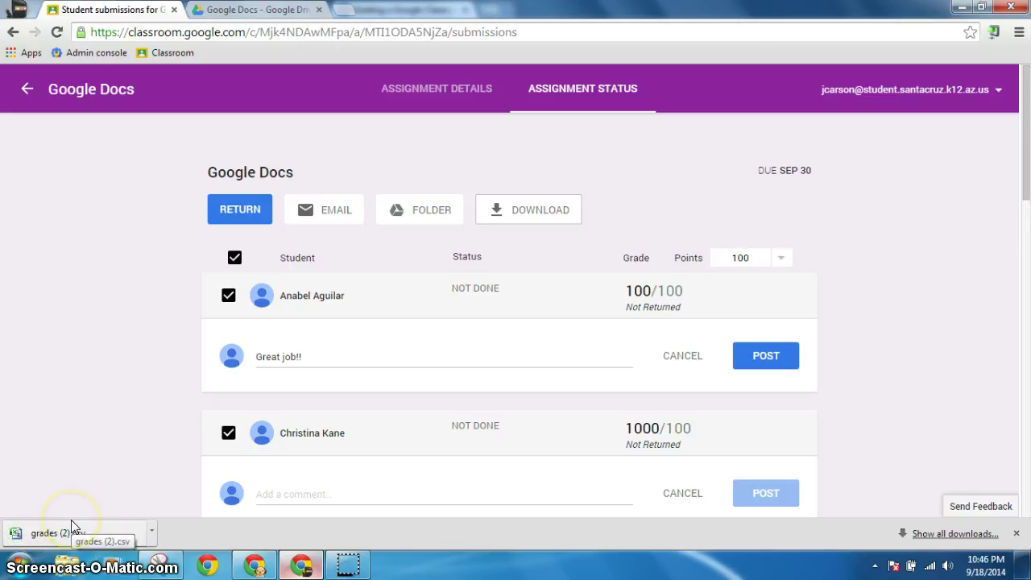
{"action": "left_click", "coordinate": [70, 526]}
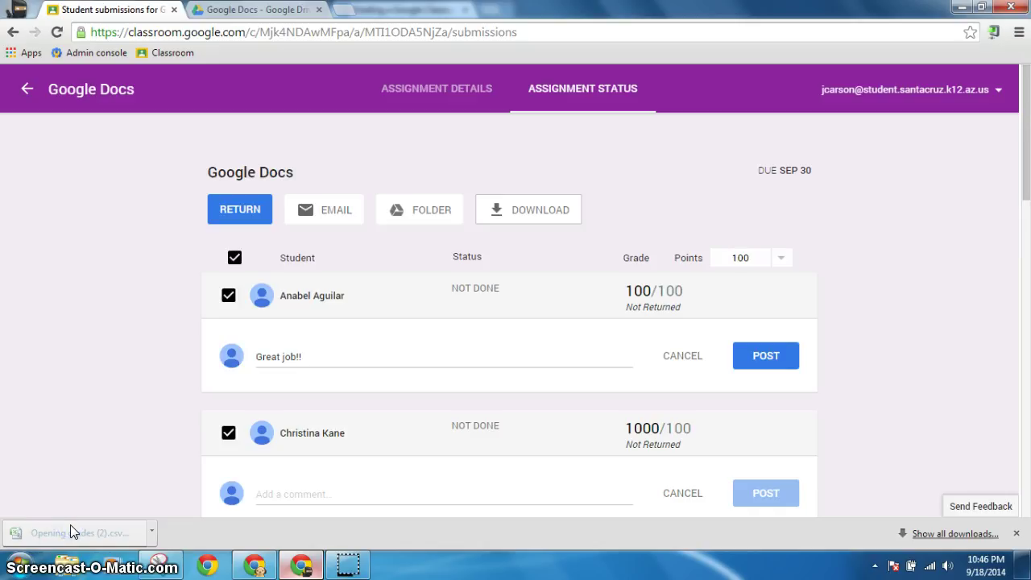
{"action": "left_click", "coordinate": [70, 526]}
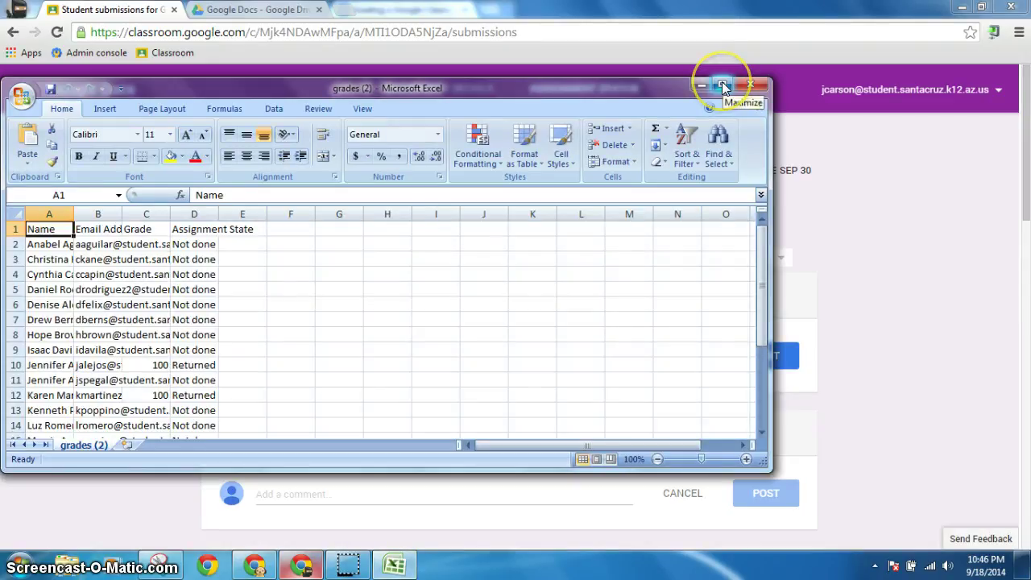
{"action": "left_click", "coordinate": [722, 87]}
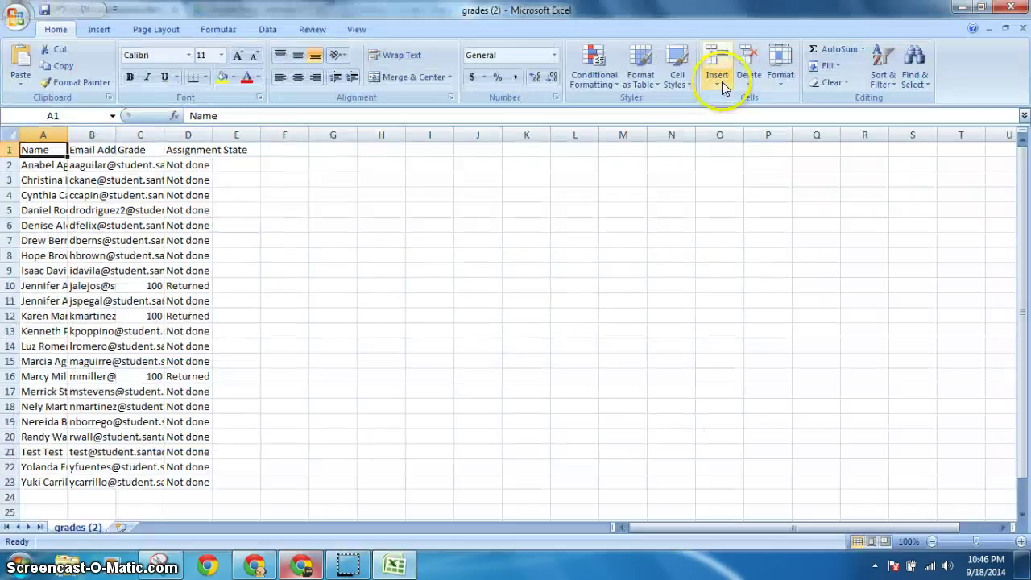
Fit the email address column's width to review the students' addresses and grades, and close the file without saving
{"action": "double_click", "coordinate": [116, 131]}
{"action": "left_click_drag", "start_coordinate": [133, 166], "coordinate": [130, 481]}
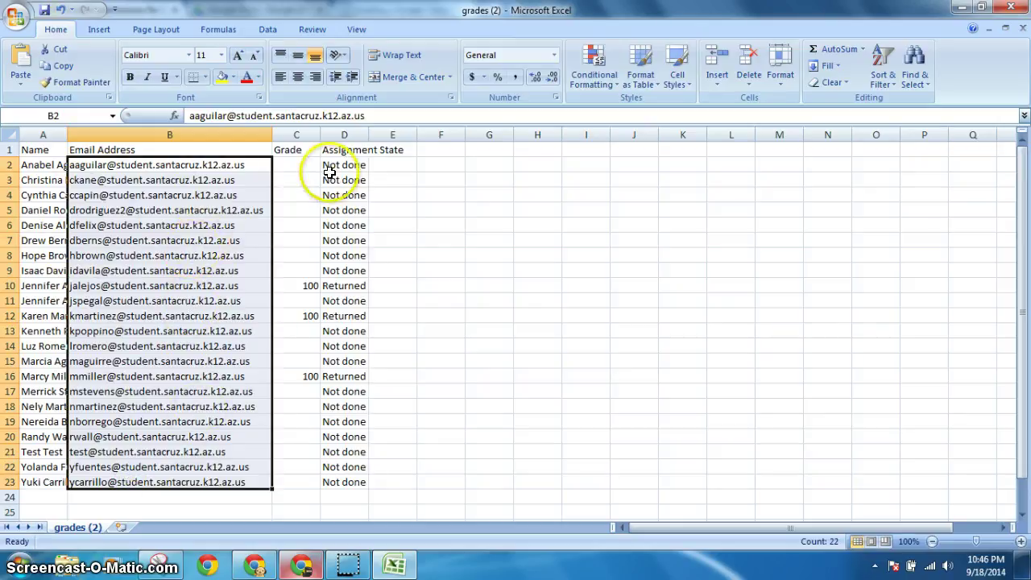
{"action": "left_click_drag", "start_coordinate": [298, 167], "coordinate": [296, 483]}
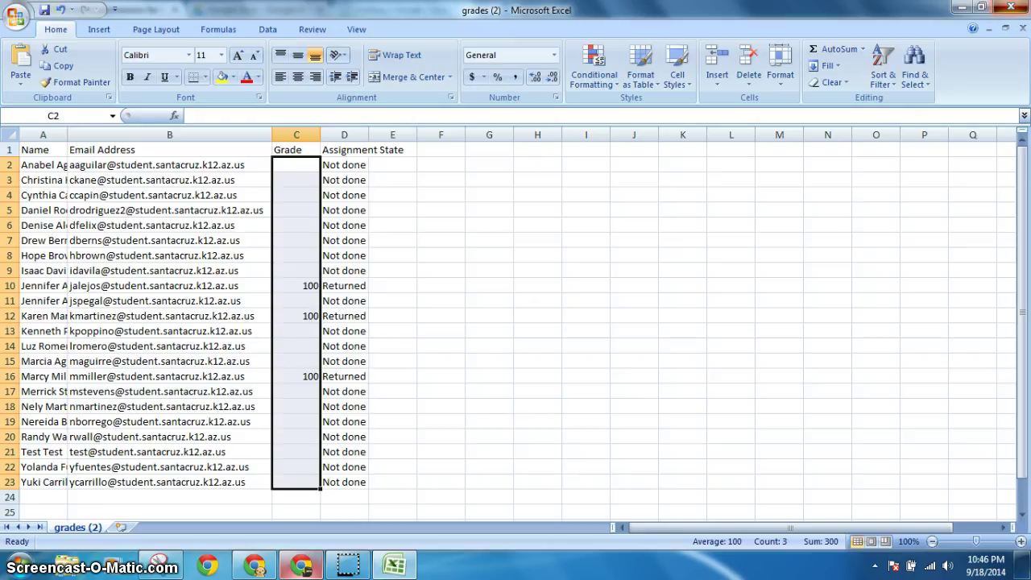
{"action": "left_click", "coordinate": [1010, 7]}
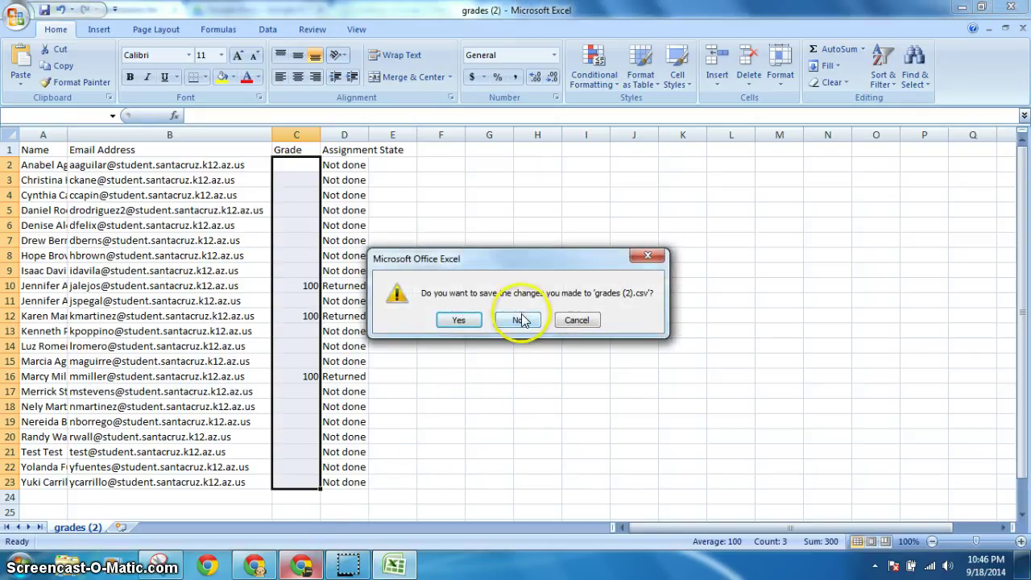
{"action": "left_click", "coordinate": [520, 320]}
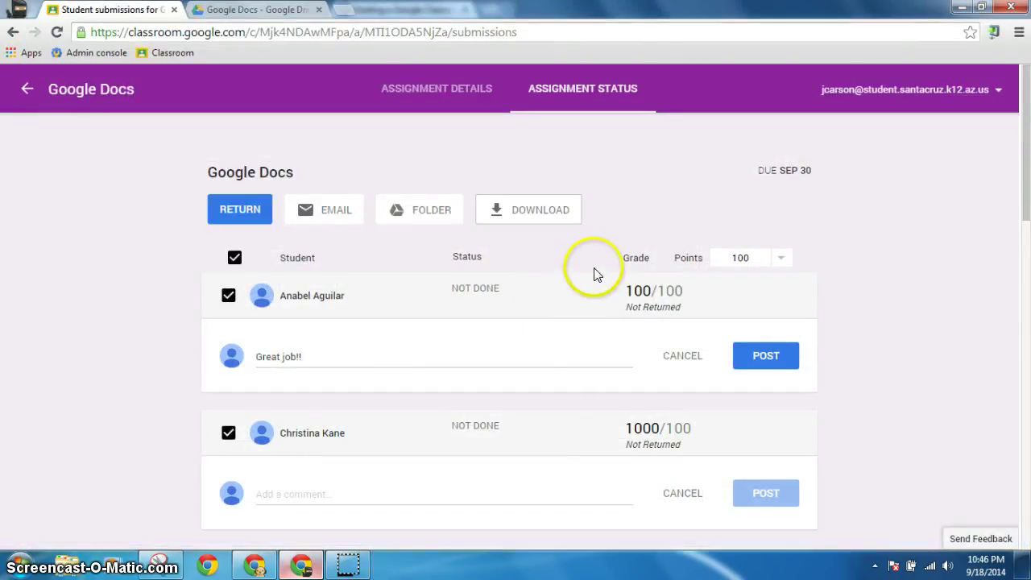
{"action": "middle_click", "coordinate": [425, 278]}
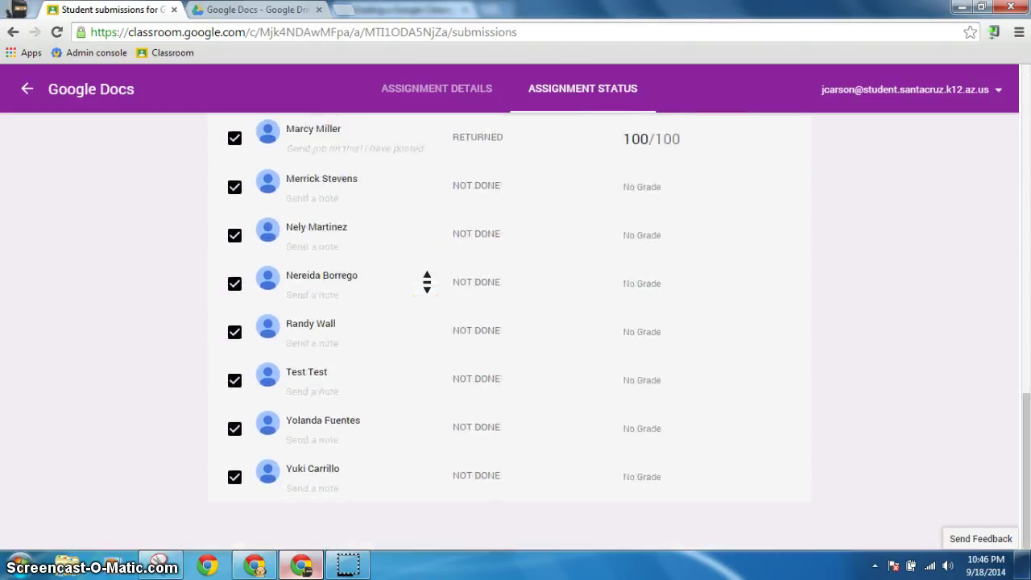
{"action": "scroll", "coordinate": [427, 282], "scroll_direction": "up", "scroll_amount": 15}
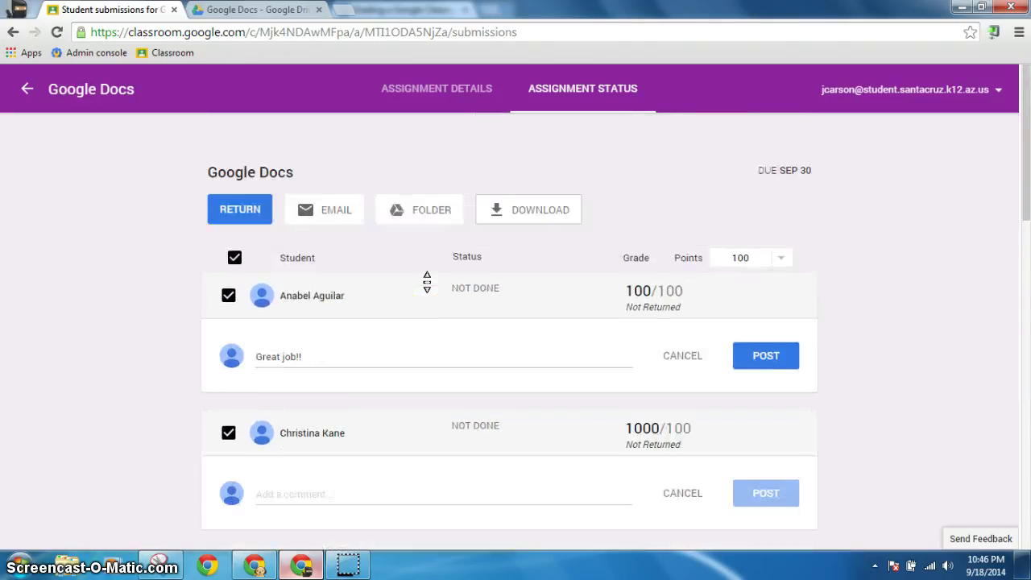